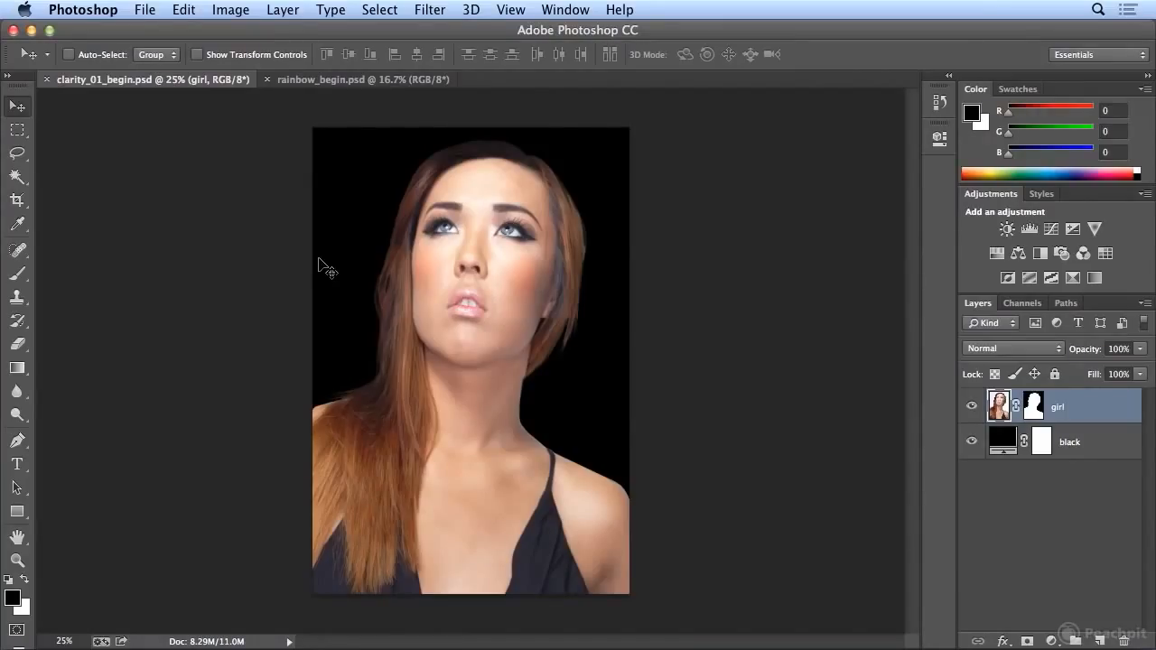
Open the girl layer in the Camera Raw Filter and soften it by setting Clarity to -95.
{"action": "left_click", "coordinate": [431, 9]}
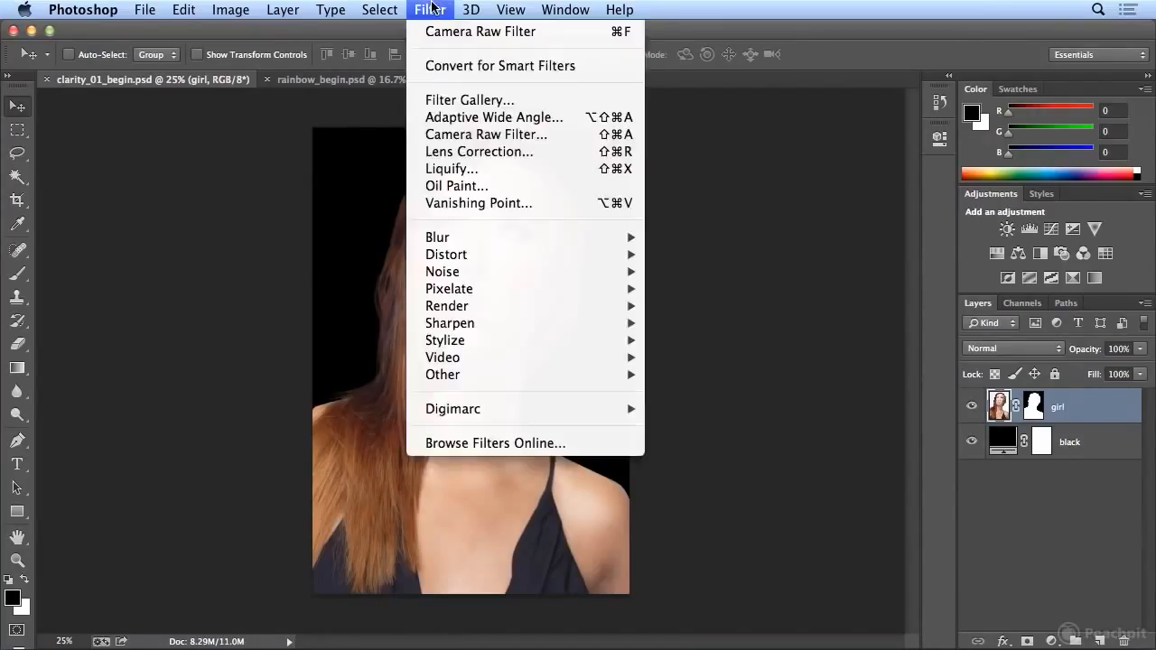
{"action": "left_click", "coordinate": [463, 135]}
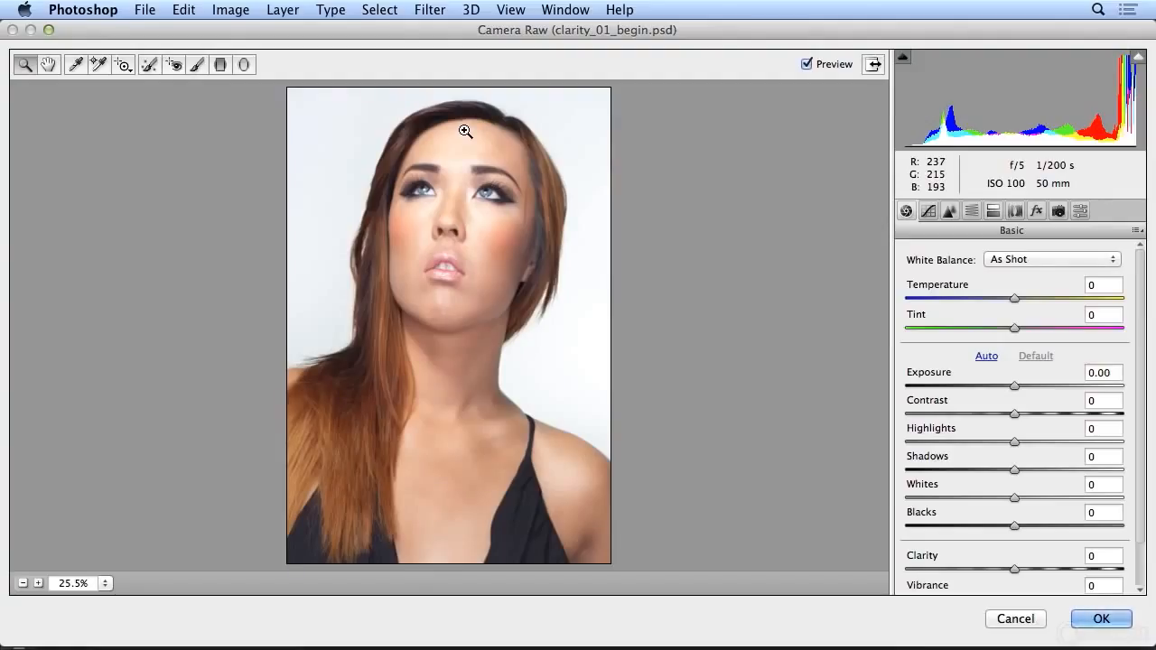
{"action": "left_click_drag", "start_coordinate": [1138, 421], "coordinate": [1147, 489]}
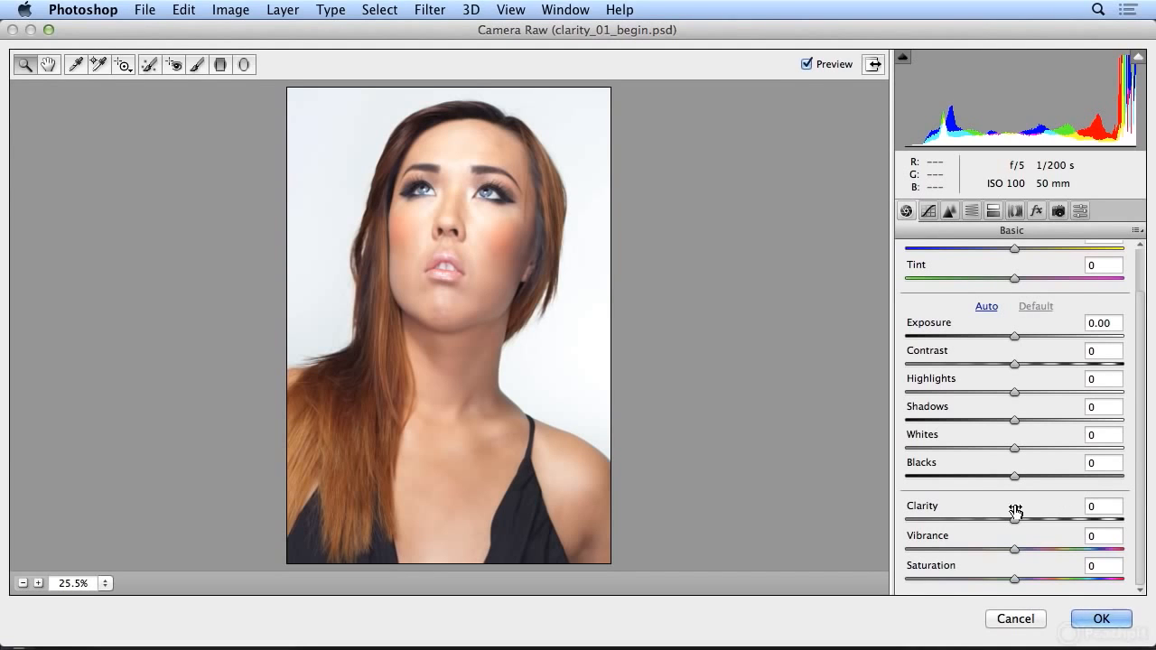
{"action": "left_click_drag", "start_coordinate": [1017, 524], "coordinate": [1124, 537]}
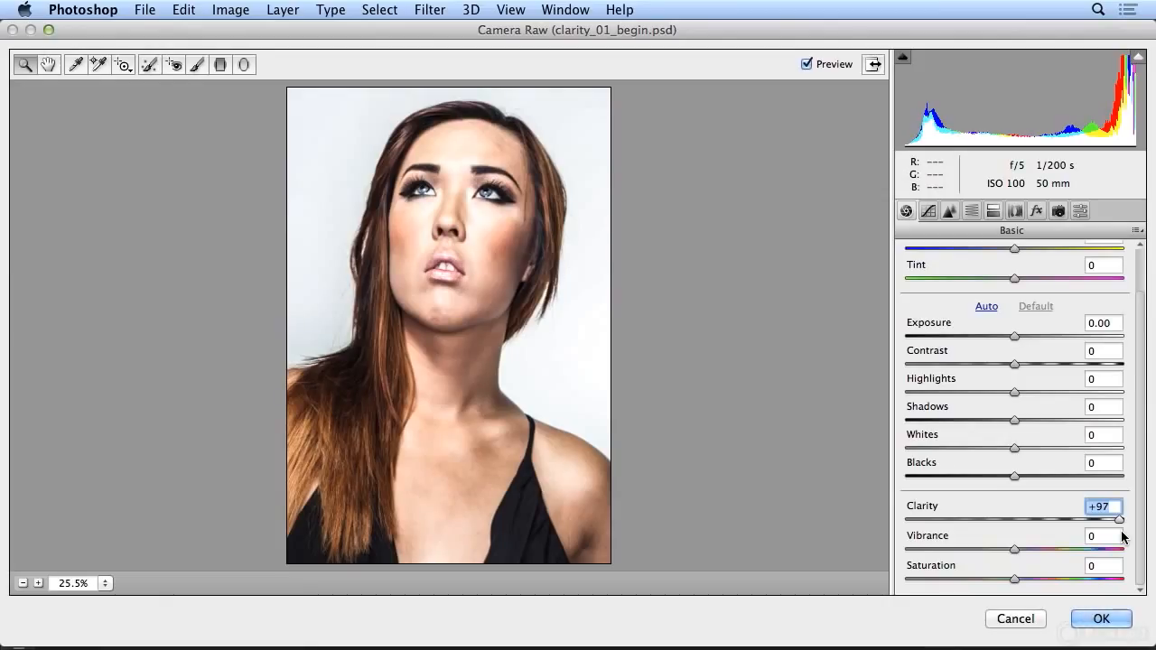
{"action": "left_click_drag", "start_coordinate": [1125, 537], "coordinate": [1155, 537]}
{"action": "left_click_drag", "start_coordinate": [1126, 524], "coordinate": [909, 539]}
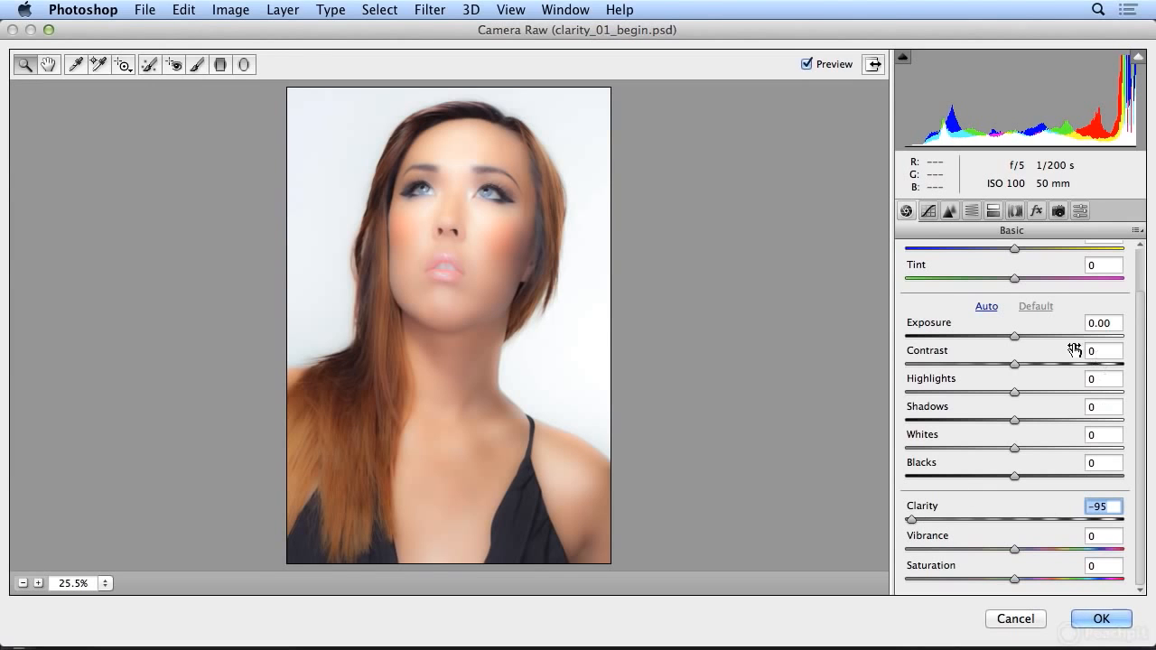
Brighten the portrait with Exposure +0.90, Highlights +63, Whites +43 and Contrast +100.
{"action": "left_click_drag", "start_coordinate": [1018, 340], "coordinate": [1040, 344]}
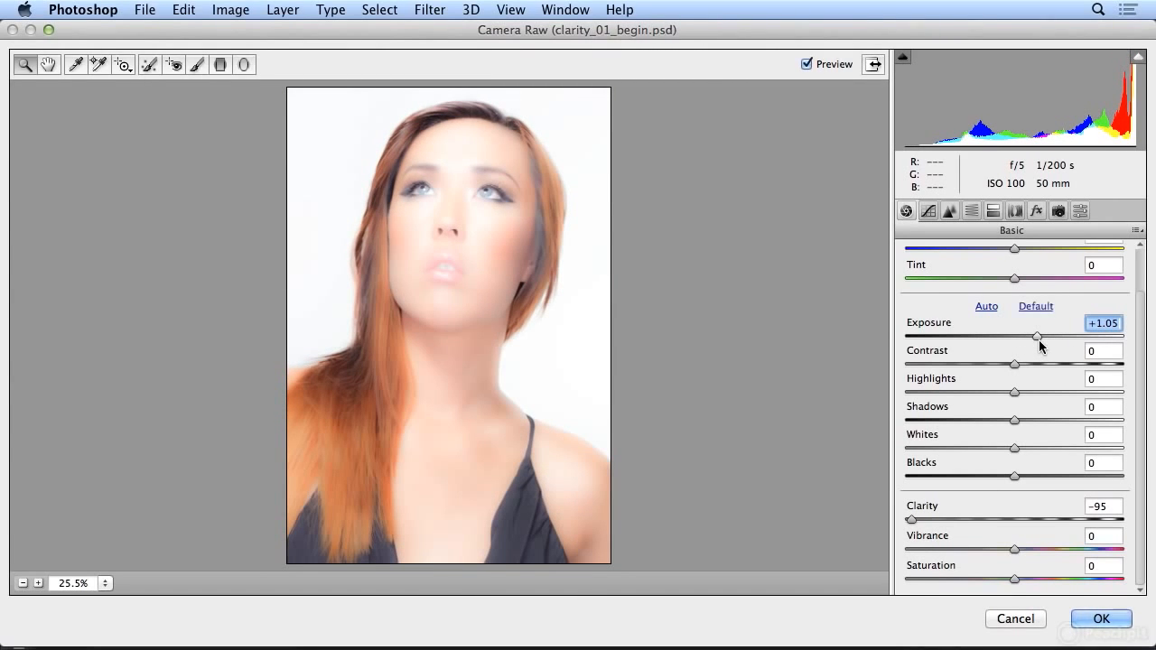
{"action": "left_click_drag", "start_coordinate": [1039, 337], "coordinate": [1034, 337]}
{"action": "left_click_drag", "start_coordinate": [1022, 392], "coordinate": [1083, 403]}
{"action": "left_click_drag", "start_coordinate": [1014, 451], "coordinate": [1064, 450]}
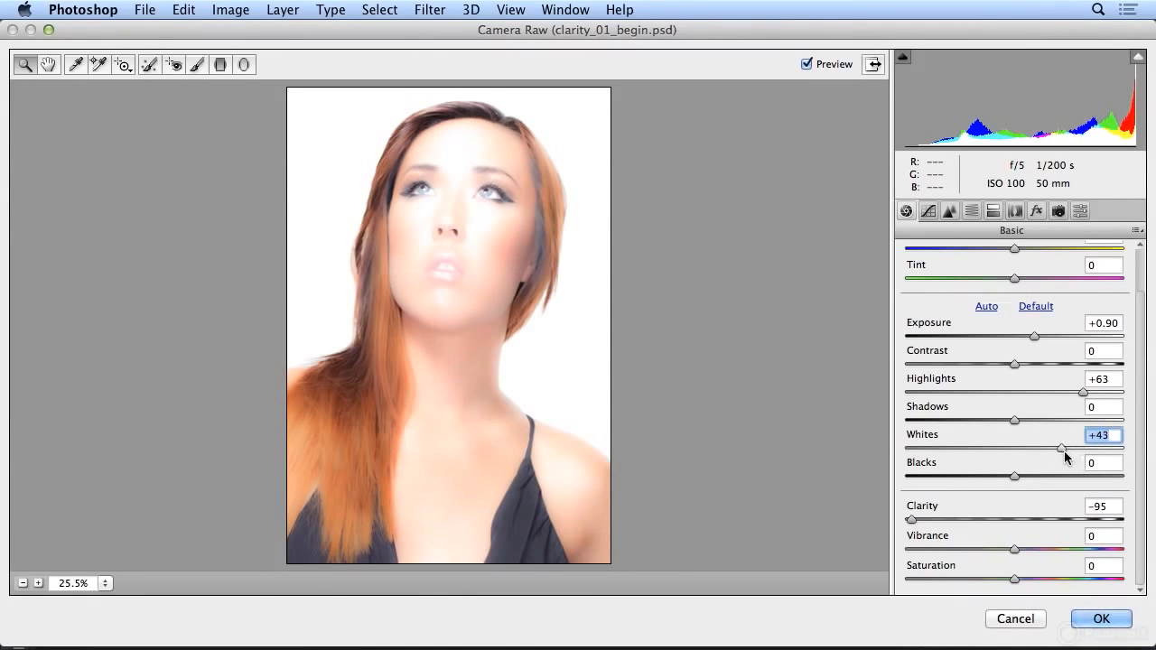
{"action": "left_click_drag", "start_coordinate": [1014, 364], "coordinate": [1133, 367]}
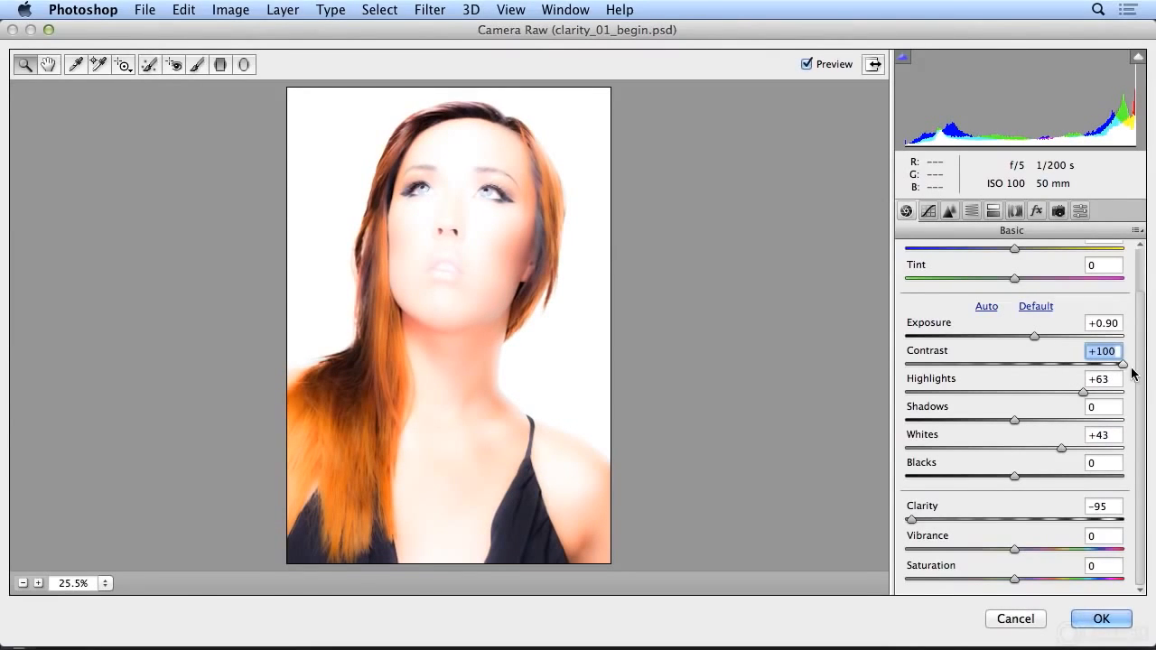
Rebalance the portrait's tones with Highlights -8, Contrast +80 and Exposure +1.15.
{"action": "left_click_drag", "start_coordinate": [1084, 393], "coordinate": [1007, 398]}
{"action": "left_click_drag", "start_coordinate": [1033, 336], "coordinate": [1014, 337]}
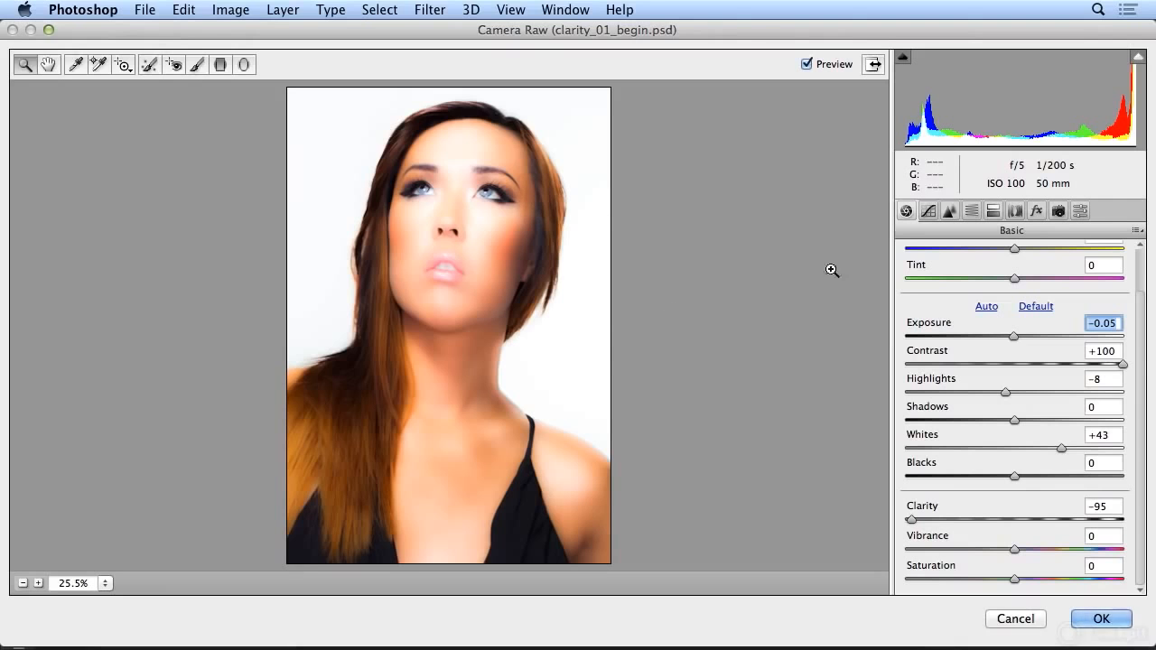
{"action": "left_click_drag", "start_coordinate": [1122, 365], "coordinate": [1097, 374]}
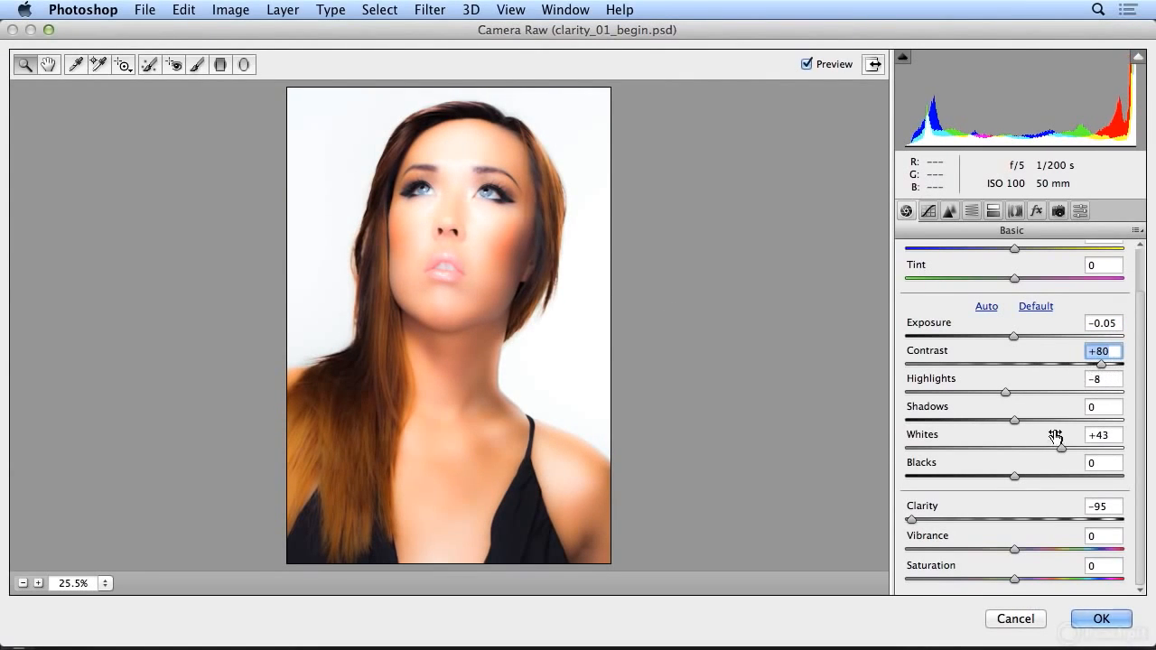
{"action": "left_click_drag", "start_coordinate": [1013, 336], "coordinate": [1041, 338]}
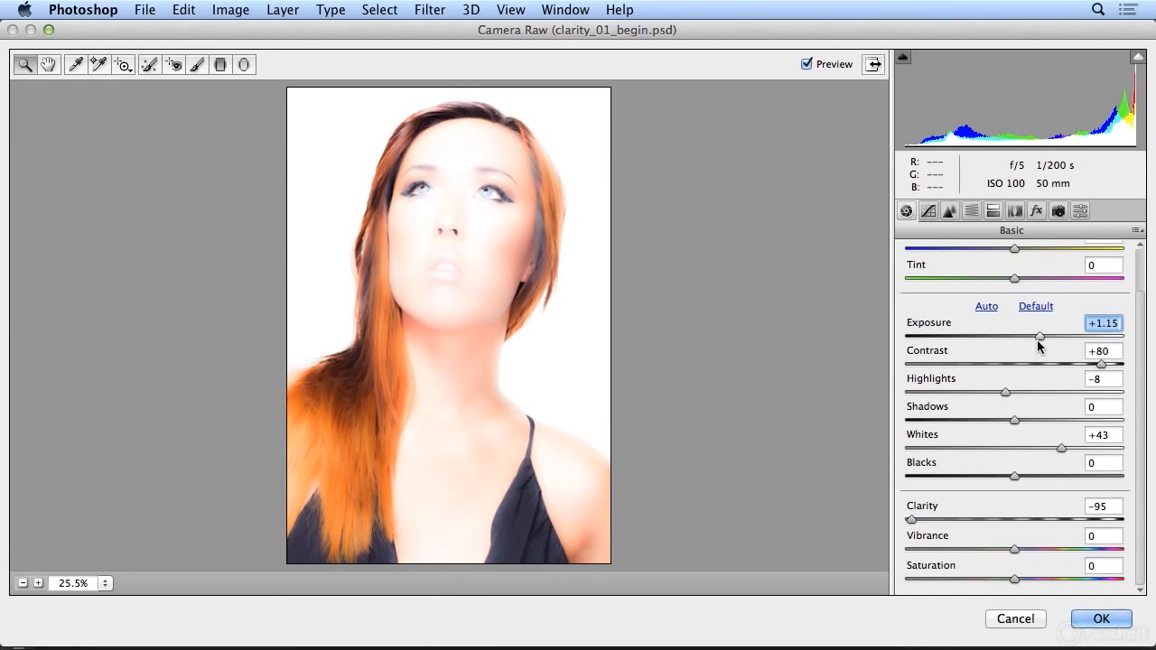
Set Blacks to -79, Whites to -17, Highlights to -33, Shadows to +26 and Exposure to +0.85, and apply the filter to the girl layer.
{"action": "left_click_drag", "start_coordinate": [1014, 476], "coordinate": [924, 476]}
{"action": "left_click_drag", "start_coordinate": [1061, 446], "coordinate": [998, 466]}
{"action": "mouse_move", "coordinate": [923, 480]}
{"action": "left_mouse_down"}
{"action": "mouse_move", "coordinate": [946, 483]}
{"action": "mouse_move", "coordinate": [919, 480]}
{"action": "mouse_move", "coordinate": [937, 479]}
{"action": "left_mouse_up"}
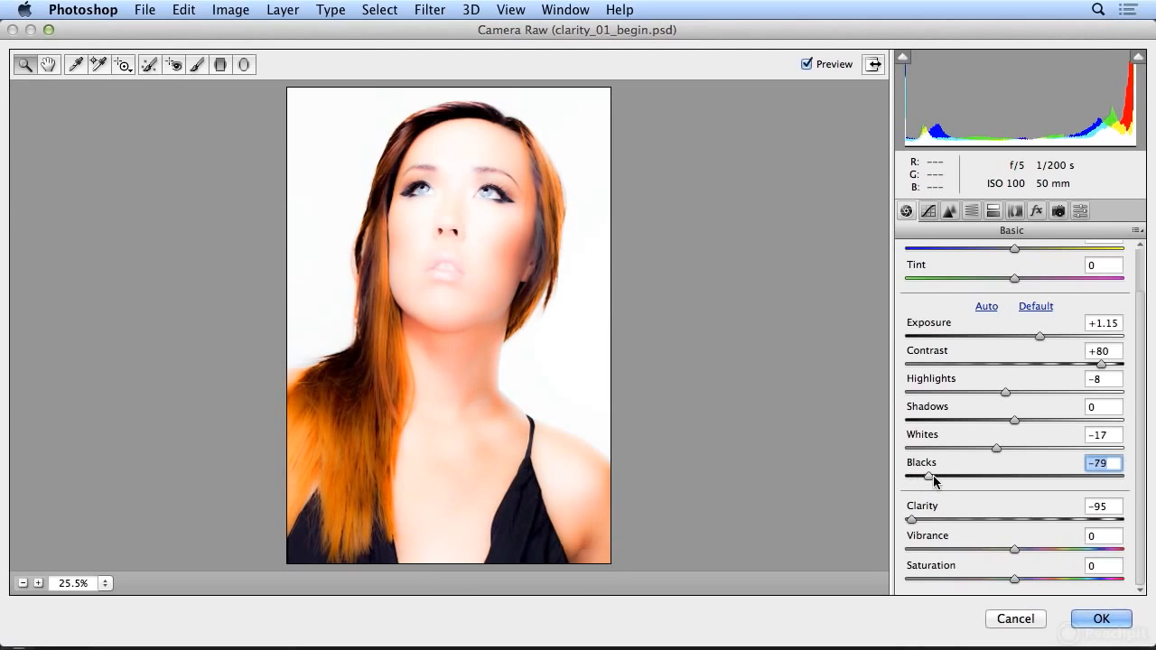
{"action": "left_click_drag", "start_coordinate": [1006, 393], "coordinate": [1039, 425]}
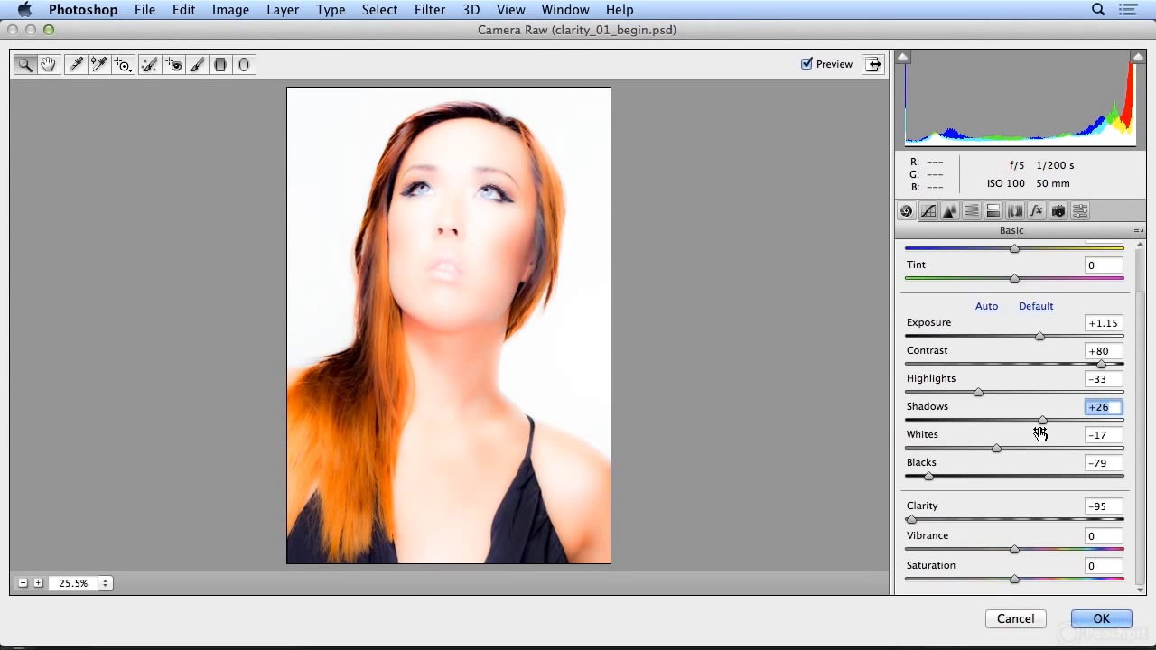
{"action": "left_click_drag", "start_coordinate": [1040, 335], "coordinate": [1033, 336]}
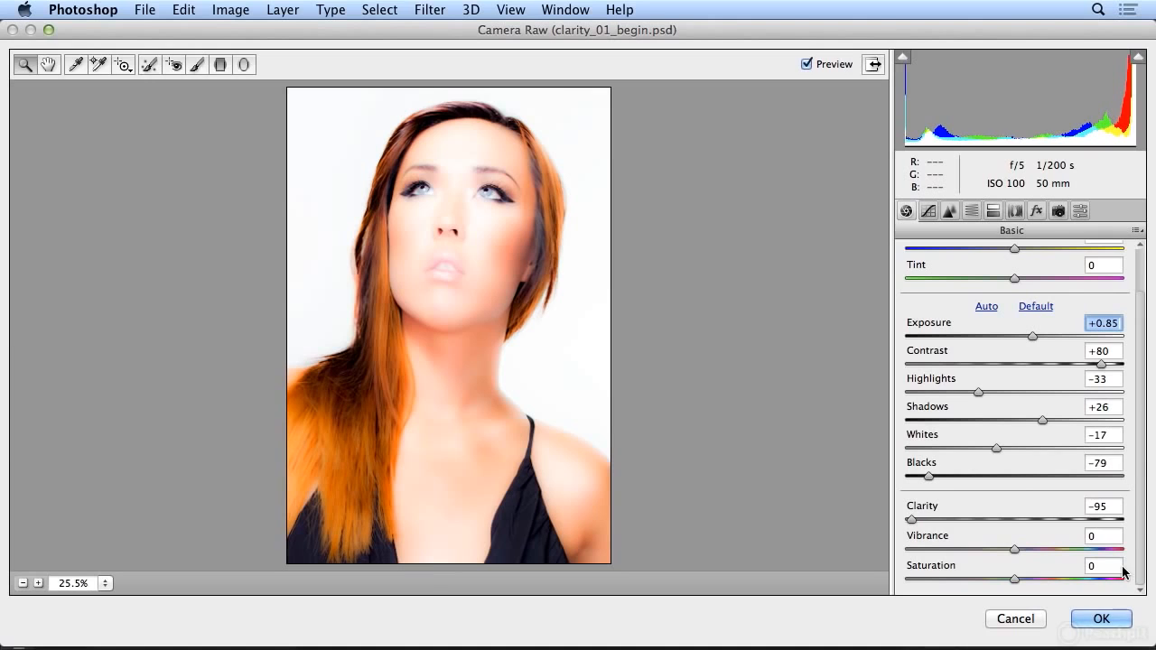
{"action": "left_click", "coordinate": [1116, 625]}
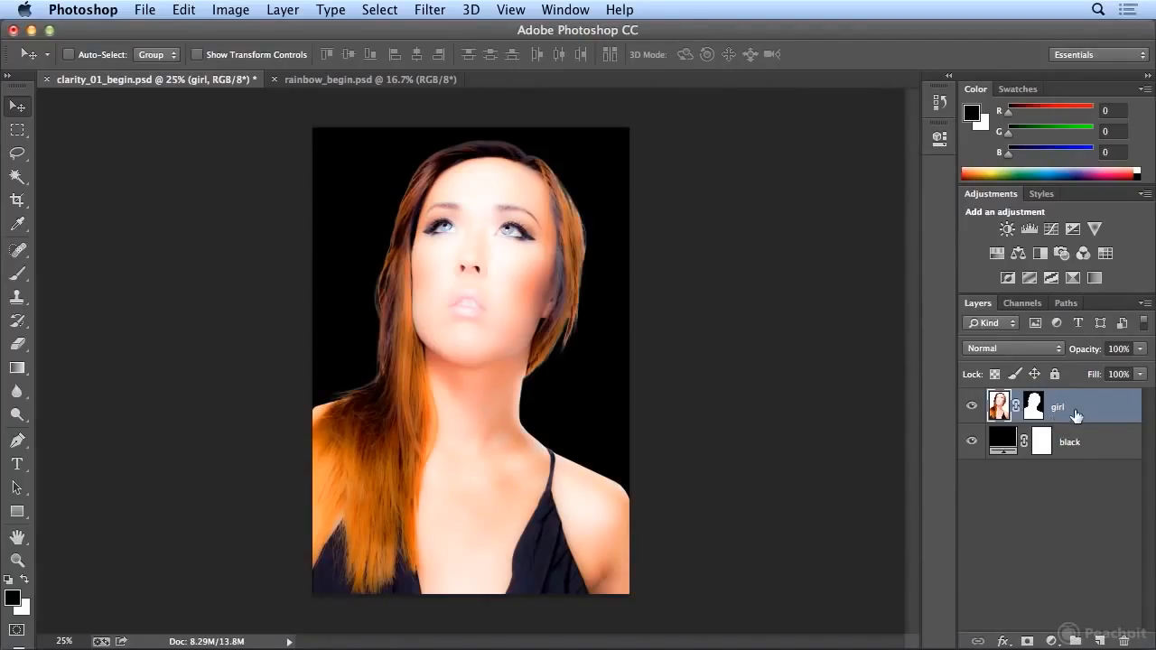
Duplicate the girl layer into rainbow_begin.psd, accepting the profile conversion, and place her in the lower-left corner of that image.
{"action": "right_click", "coordinate": [1075, 414]}
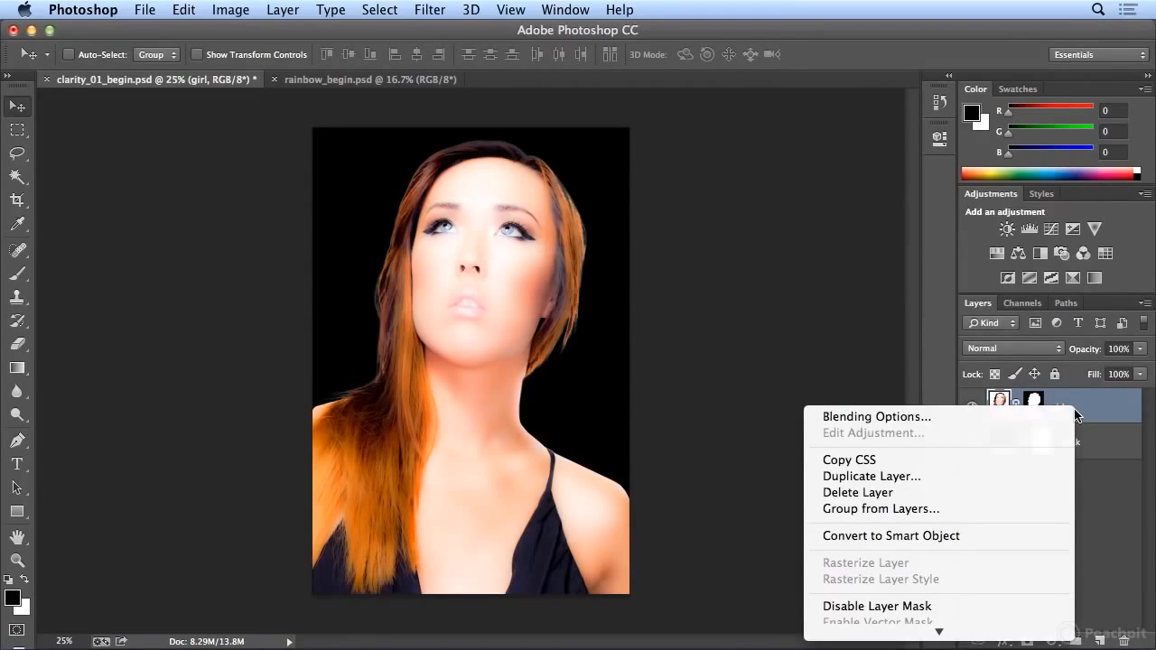
{"action": "left_click", "coordinate": [1016, 475]}
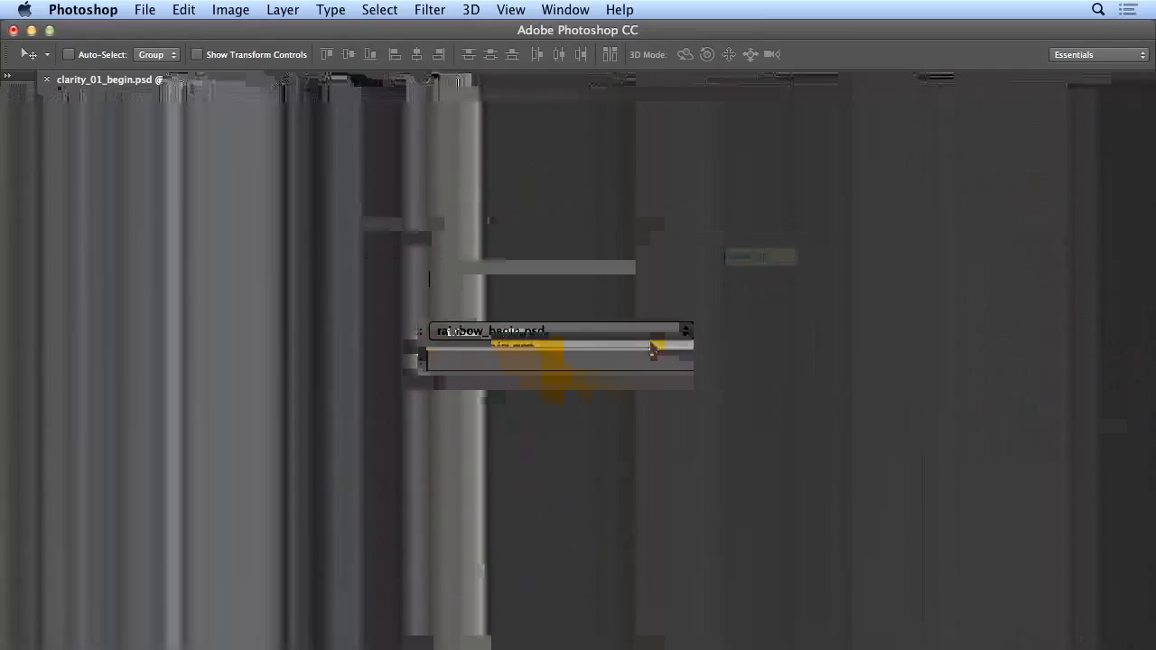
{"action": "left_click", "coordinate": [770, 262]}
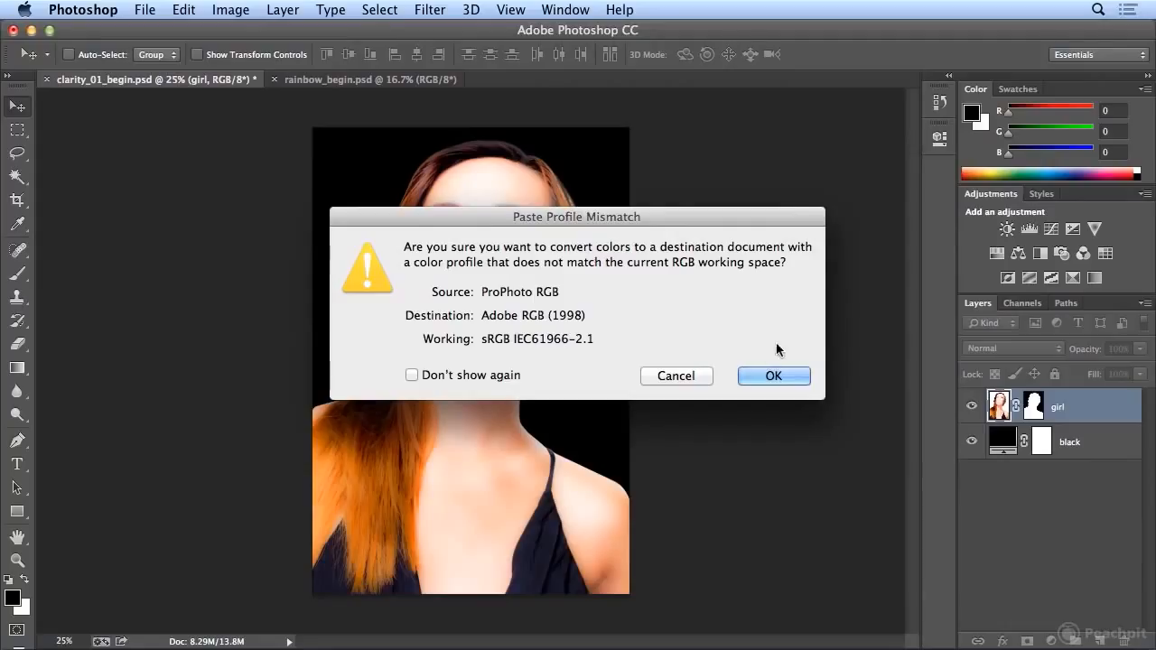
{"action": "left_click", "coordinate": [763, 379]}
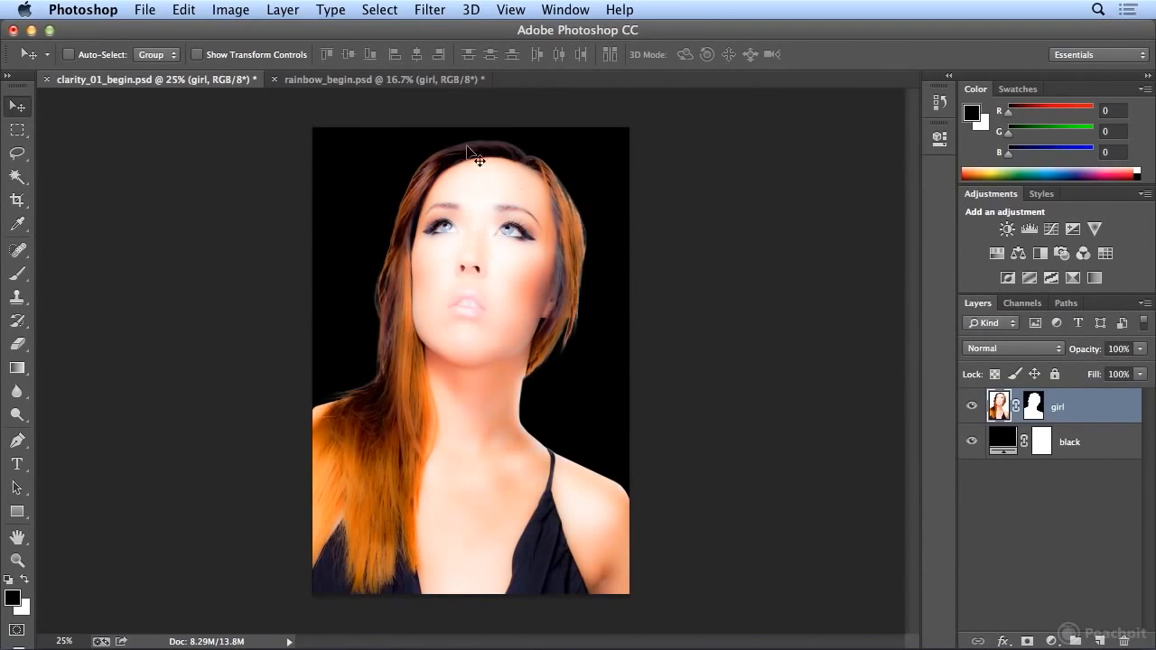
{"action": "left_click", "coordinate": [409, 82]}
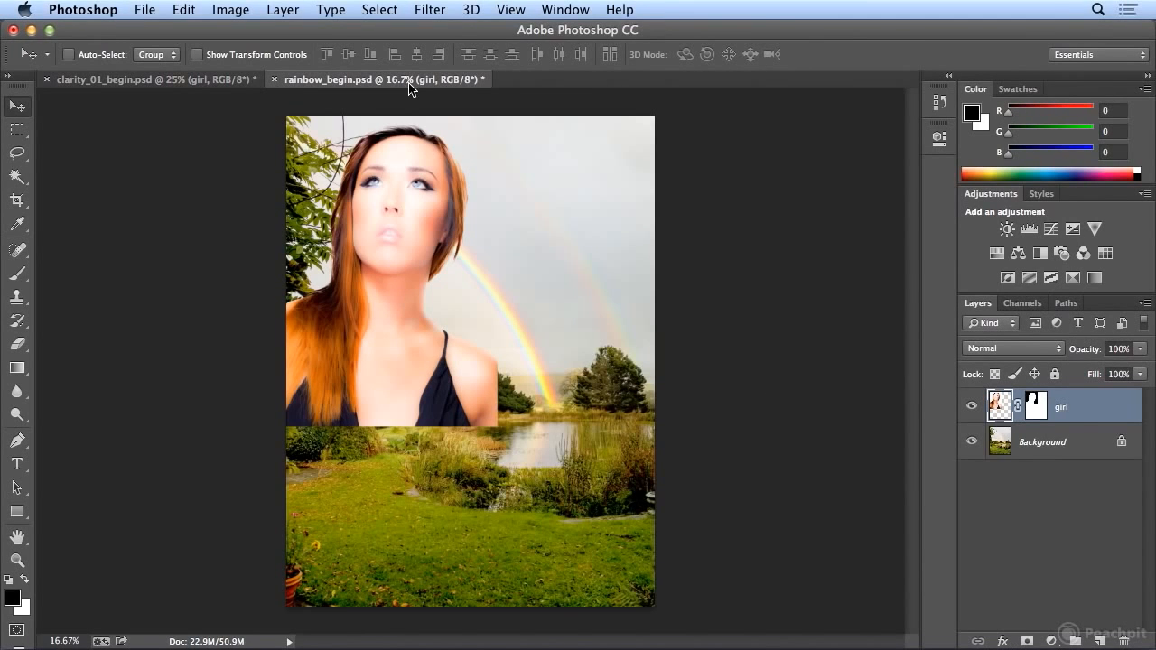
{"action": "left_click_drag", "start_coordinate": [421, 194], "coordinate": [406, 392]}
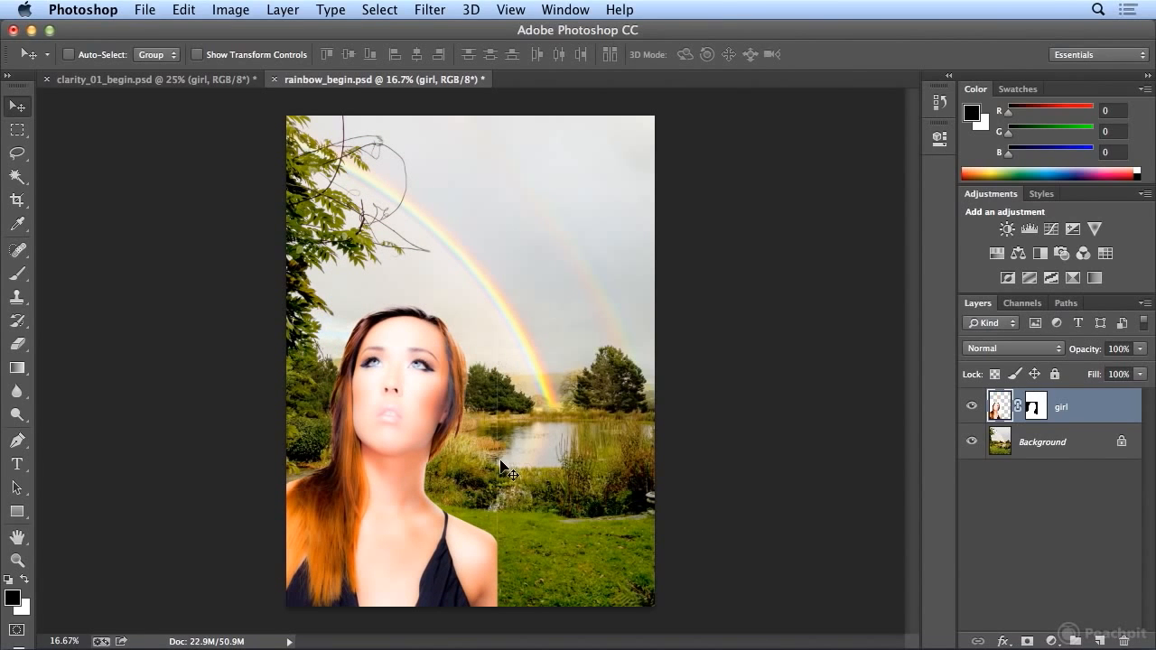
Paint black on the girl layer's mask with a 70 px brush to hide the faint edge line beside her.
{"action": "left_click", "coordinate": [1034, 408]}
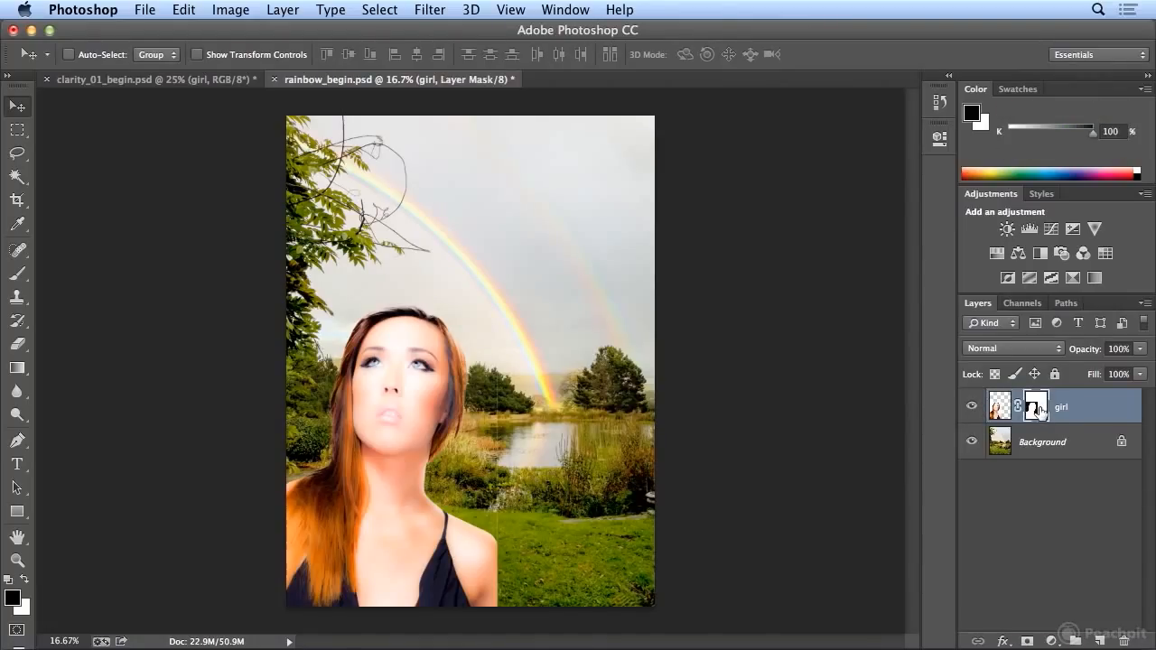
{"action": "left_click", "coordinate": [19, 276]}
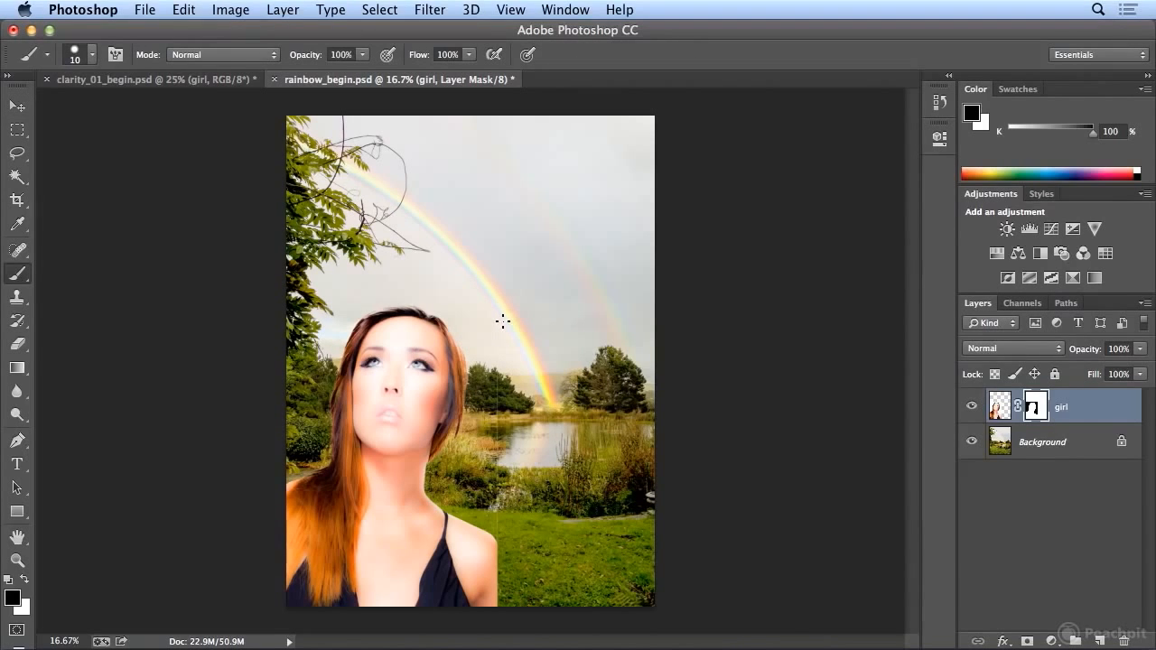
{"action": "key", "text": "bracketright"}
{"action": "key", "text": "bracketright"}
Convert the Background layer for smart filters and rename it rainbow.
{"action": "left_click", "coordinate": [1043, 449]}
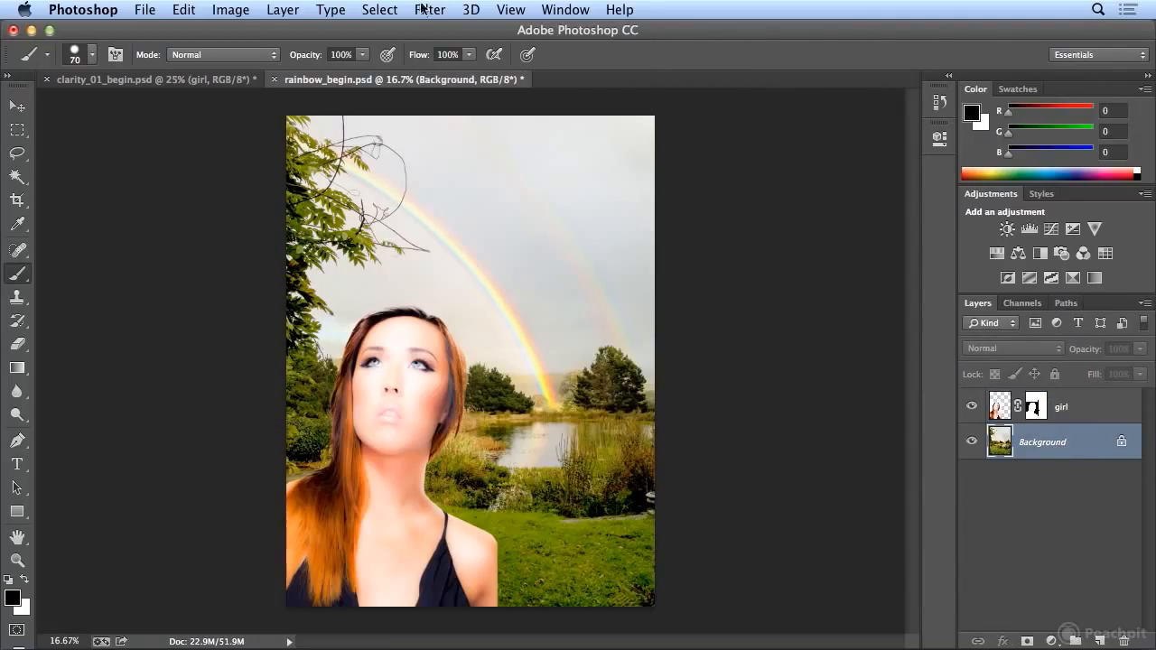
{"action": "left_click", "coordinate": [425, 10]}
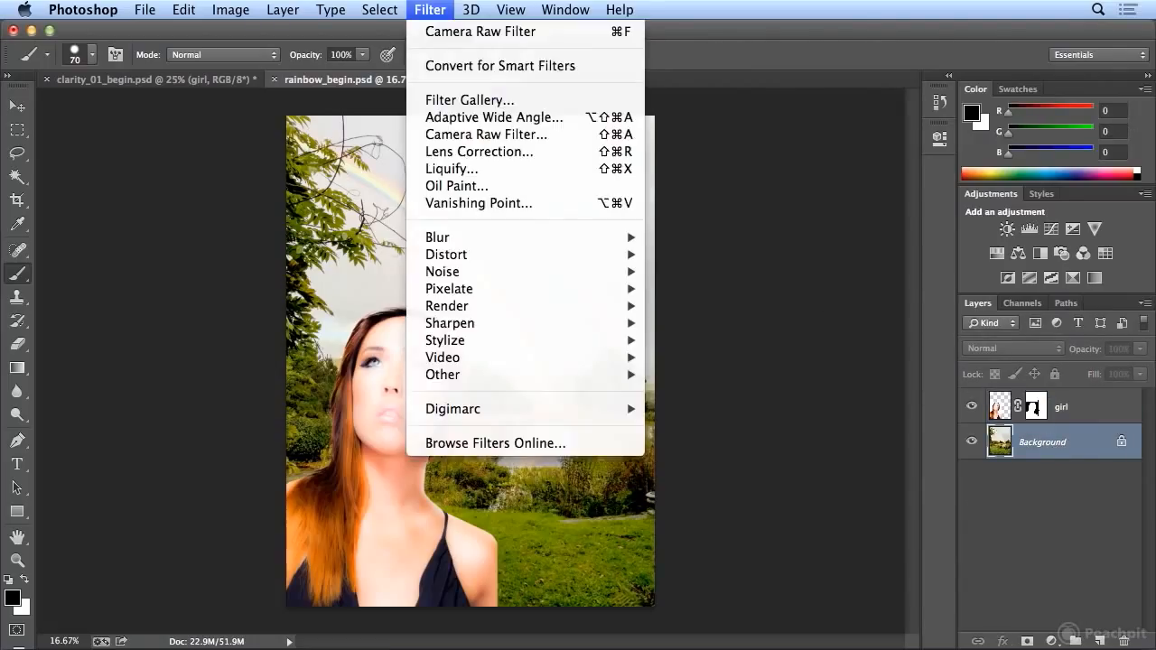
{"action": "left_click", "coordinate": [435, 67]}
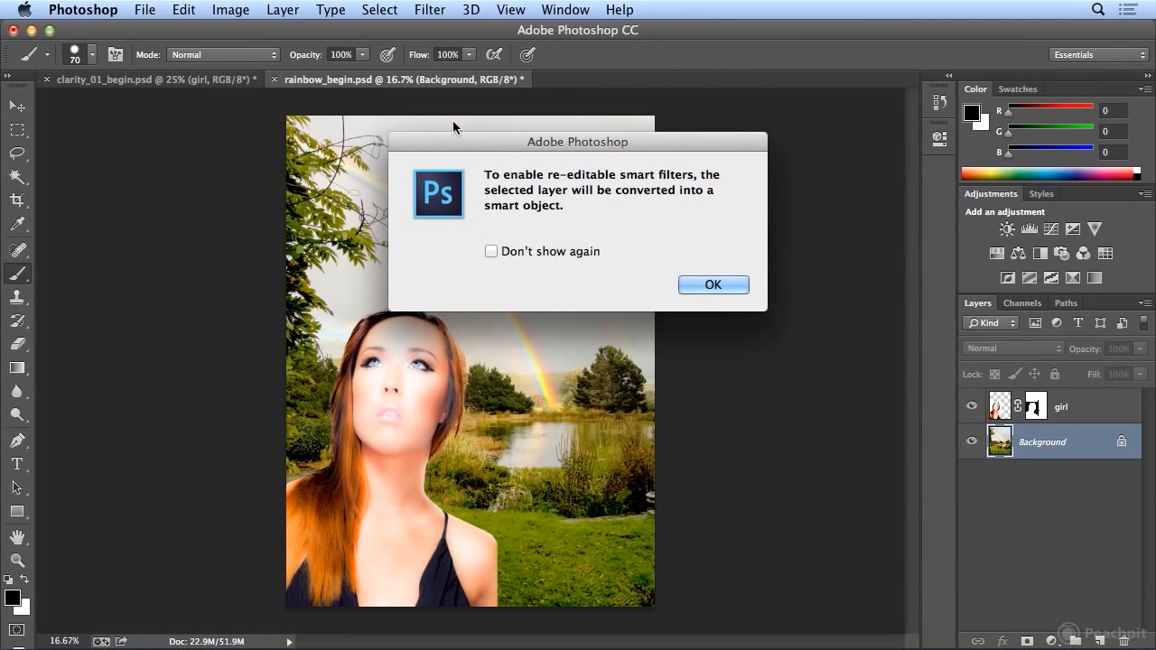
{"action": "left_click", "coordinate": [700, 288]}
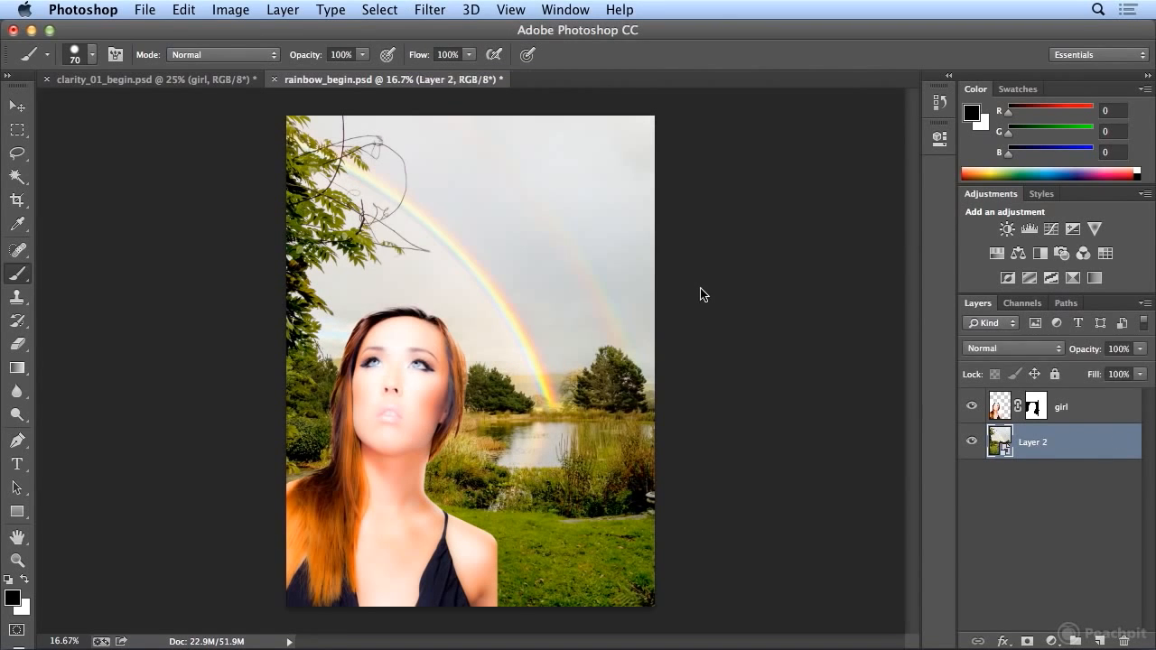
{"action": "double_click", "coordinate": [1036, 442]}
{"action": "type", "text": "rainbow"}
{"action": "key", "text": "Return"}
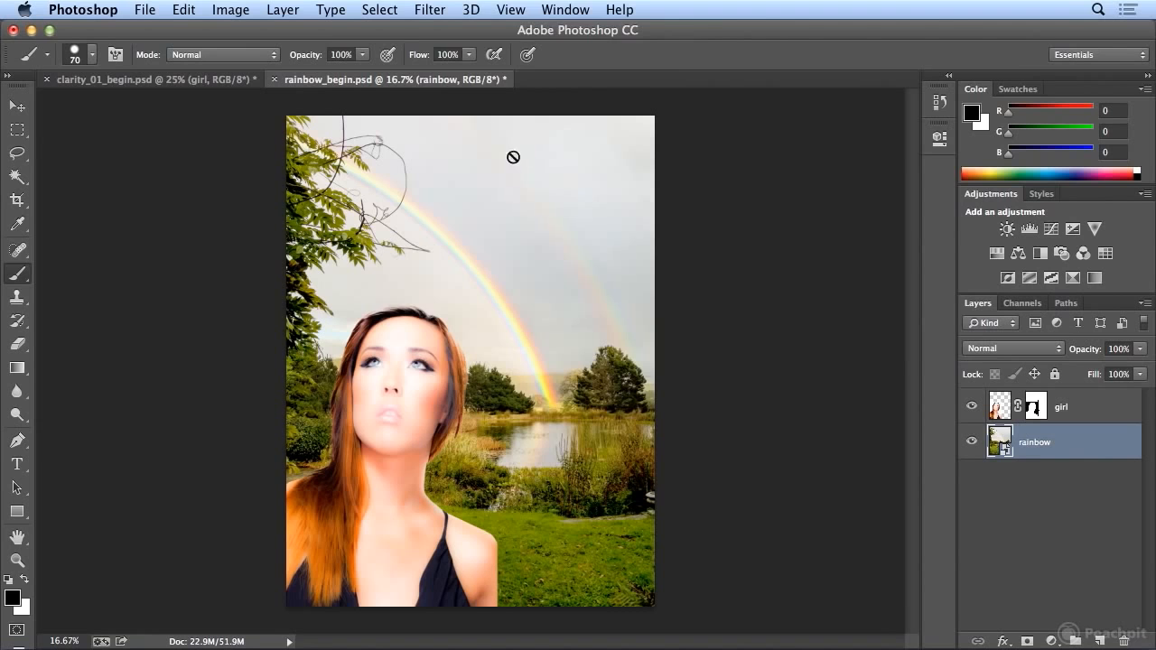
Open the Camera Raw Filter on the rainbow layer and set Clarity -100, Exposure -0.15, Contrast +86, Shadows -42, Whites -18 and Blacks +53.
{"action": "left_click", "coordinate": [417, 9]}
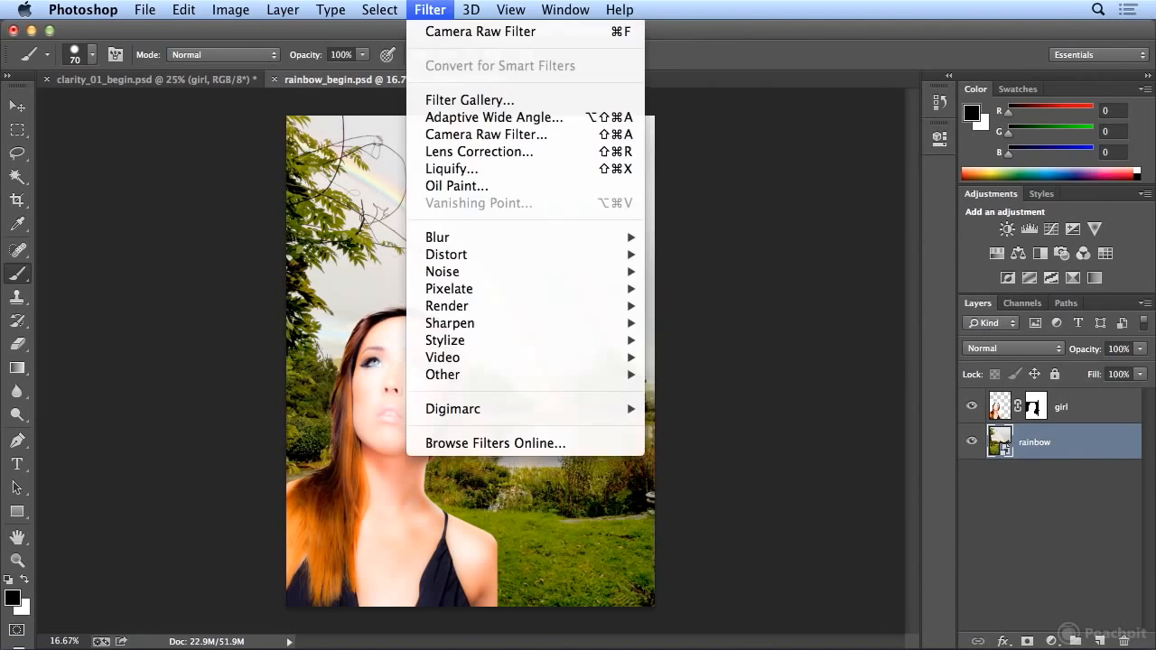
{"action": "left_click", "coordinate": [458, 135]}
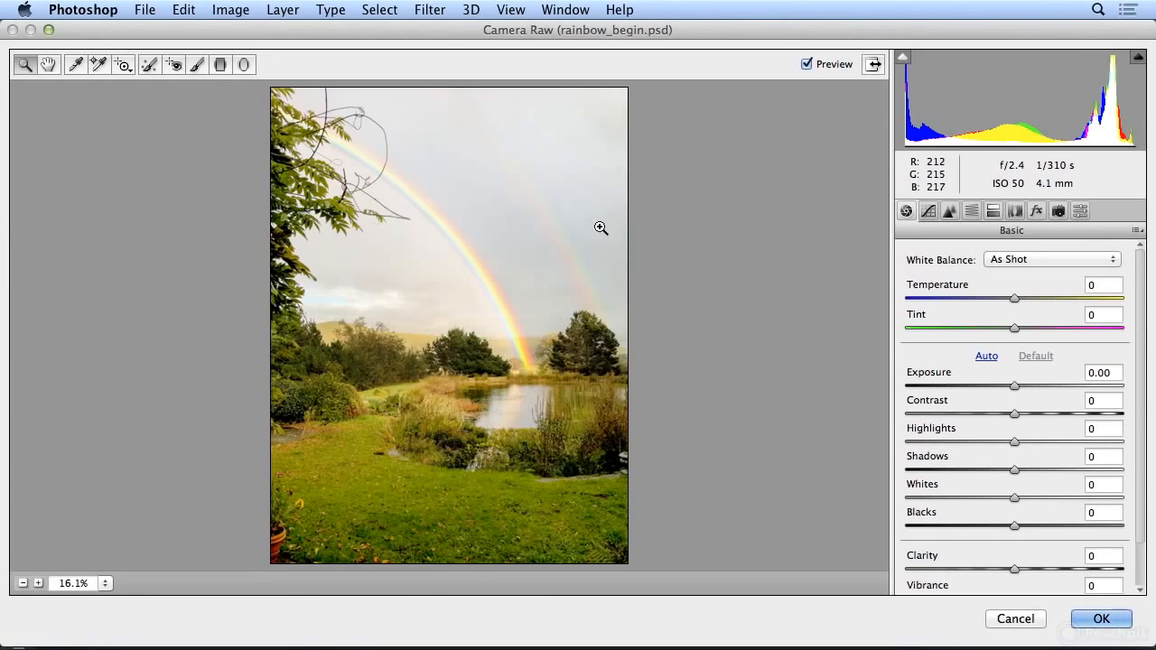
{"action": "left_click_drag", "start_coordinate": [1013, 569], "coordinate": [894, 571]}
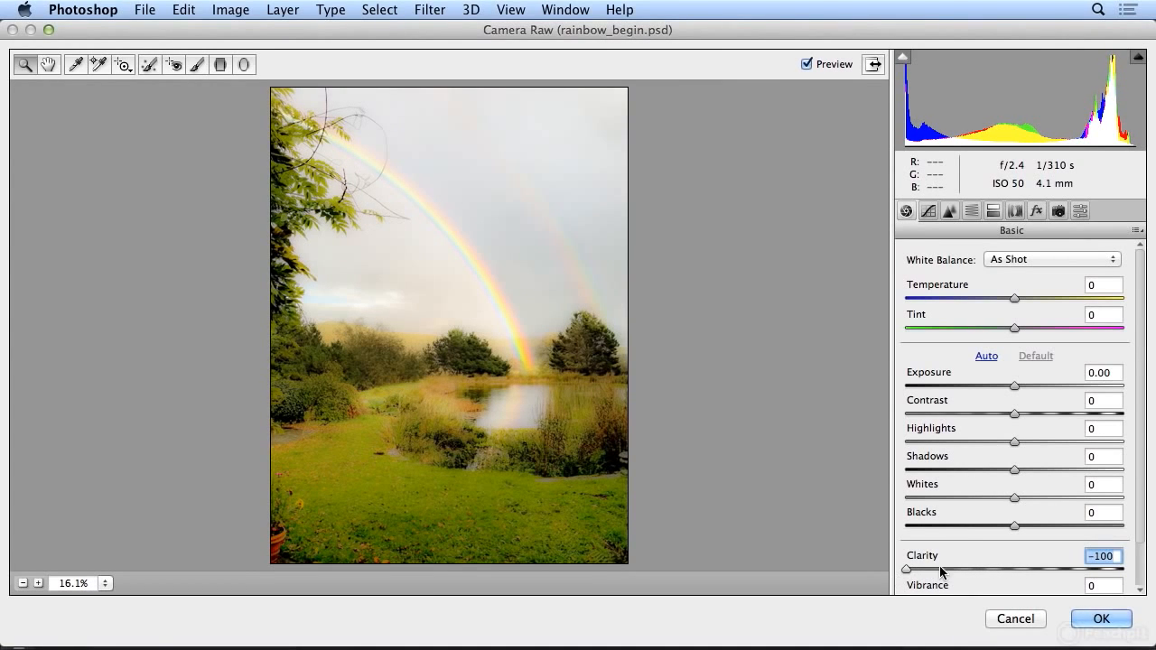
{"action": "left_click_drag", "start_coordinate": [1029, 386], "coordinate": [1023, 386]}
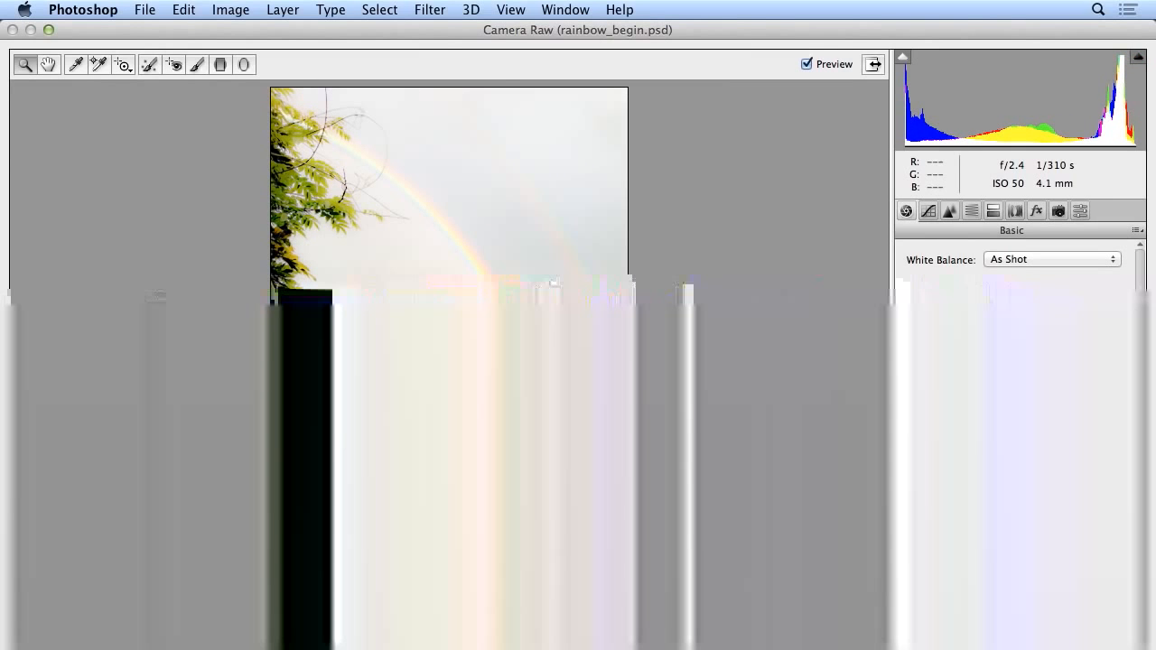
{"action": "left_click_drag", "start_coordinate": [1015, 471], "coordinate": [1070, 503]}
{"action": "left_click_drag", "start_coordinate": [1014, 413], "coordinate": [1112, 422]}
{"action": "mouse_move", "coordinate": [1023, 386]}
{"action": "left_mouse_down"}
{"action": "mouse_move", "coordinate": [1036, 388]}
{"action": "mouse_move", "coordinate": [1013, 390]}
{"action": "left_mouse_up"}
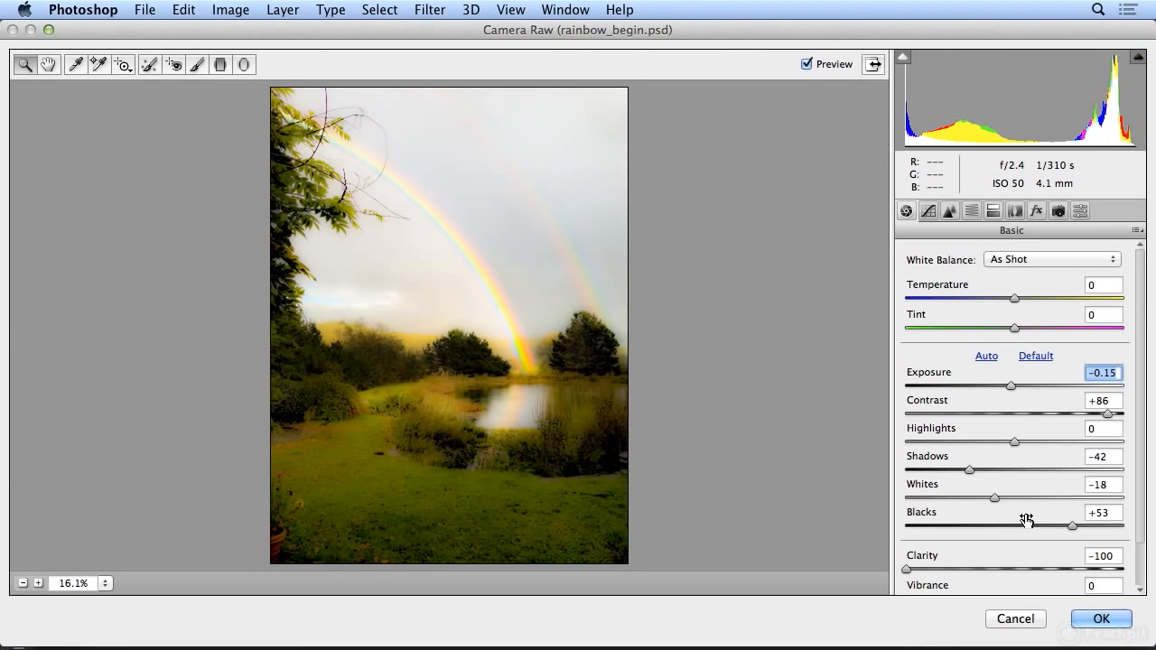
Raise Vibrance to +43, compare the landscape with and without the adjustments, and apply the smart filter.
{"action": "left_click_drag", "start_coordinate": [1138, 539], "coordinate": [1138, 583]}
{"action": "left_click_drag", "start_coordinate": [1014, 553], "coordinate": [1063, 553]}
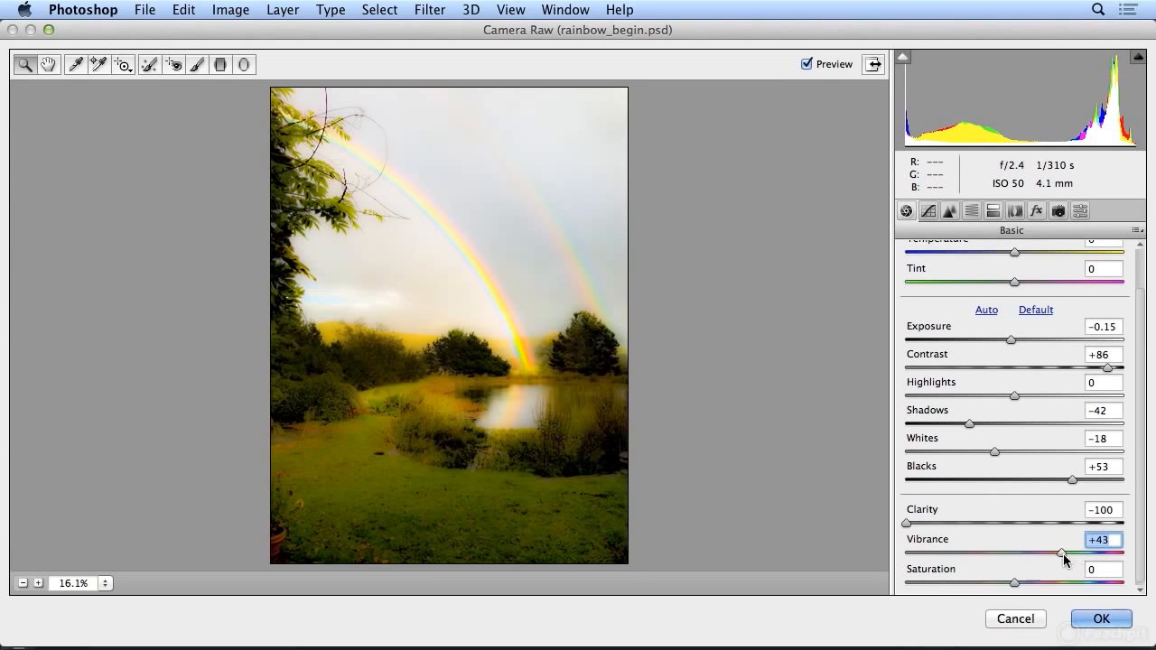
{"action": "left_click", "coordinate": [819, 67]}
{"action": "left_click", "coordinate": [818, 67]}
{"action": "left_click", "coordinate": [819, 66]}
{"action": "left_click", "coordinate": [819, 67]}
{"action": "left_click", "coordinate": [1108, 629]}
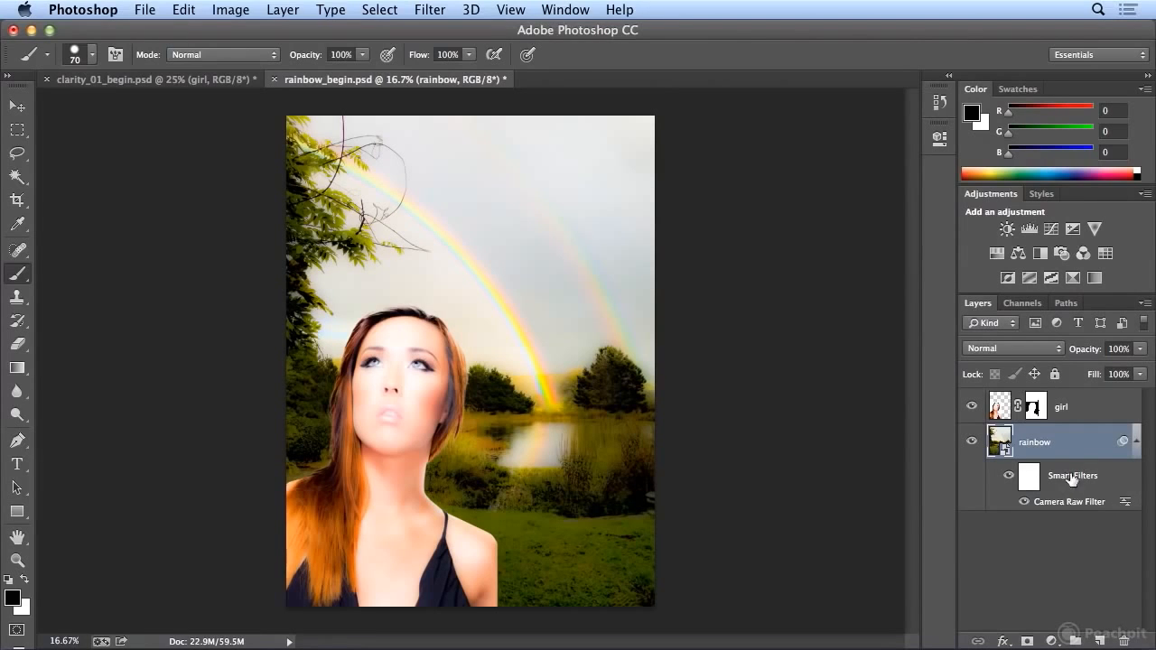
Add a Solid Color fill layer in white (ffffff) above the girl layer.
{"action": "left_click", "coordinate": [1084, 407]}
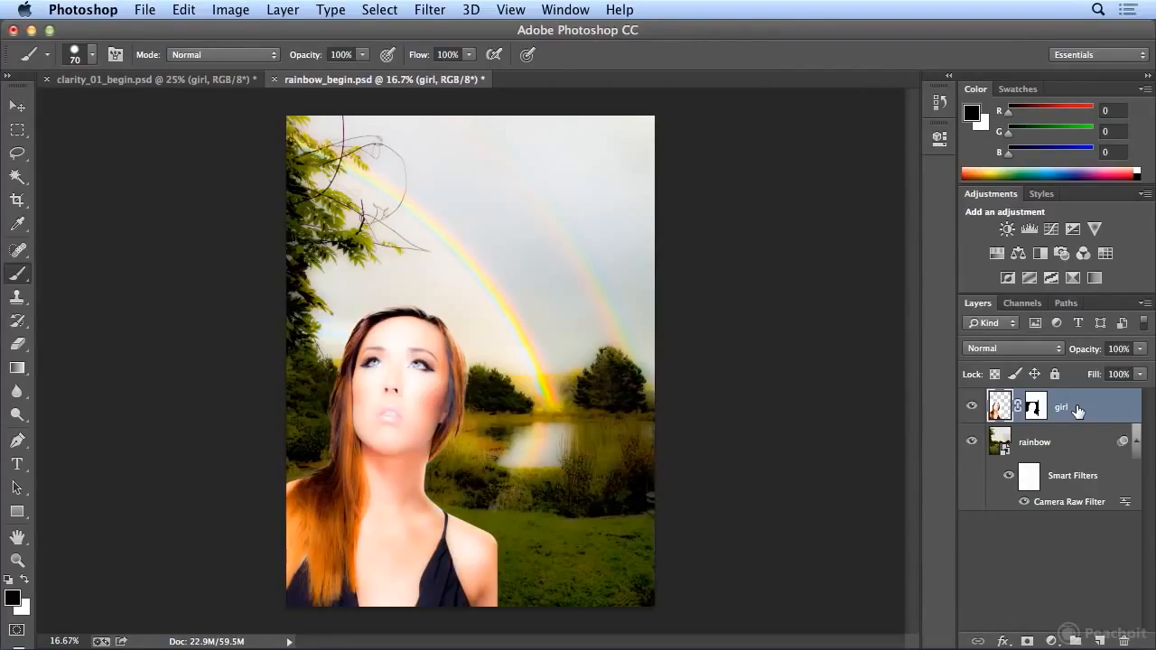
{"action": "left_click", "coordinate": [1052, 640]}
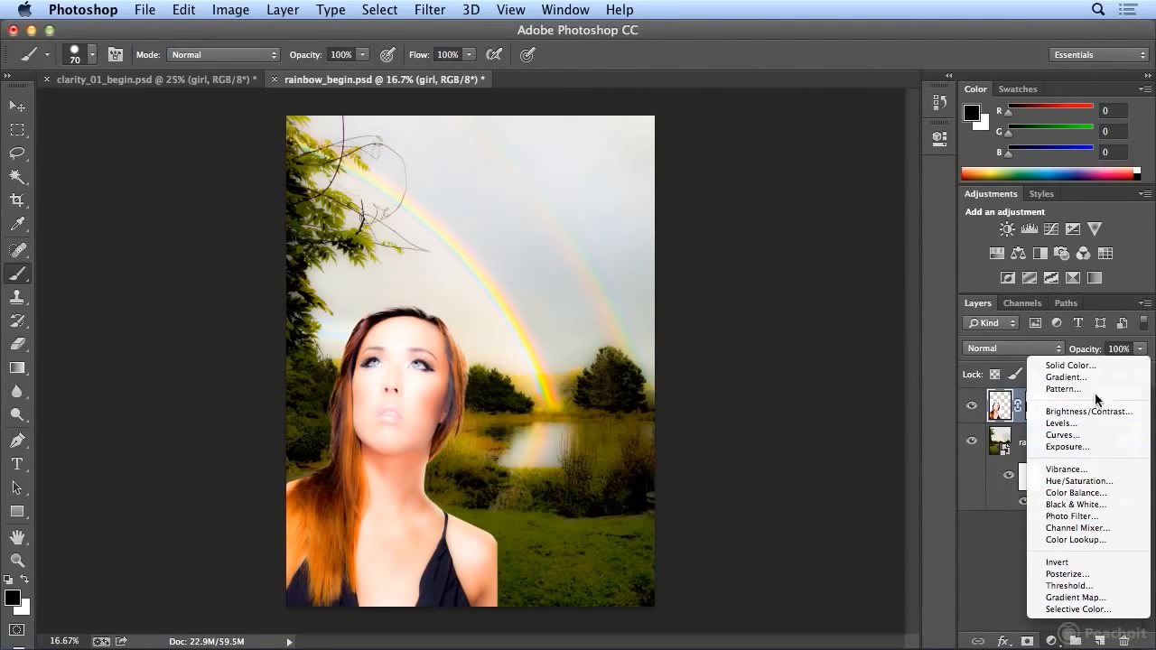
{"action": "left_click", "coordinate": [1092, 365]}
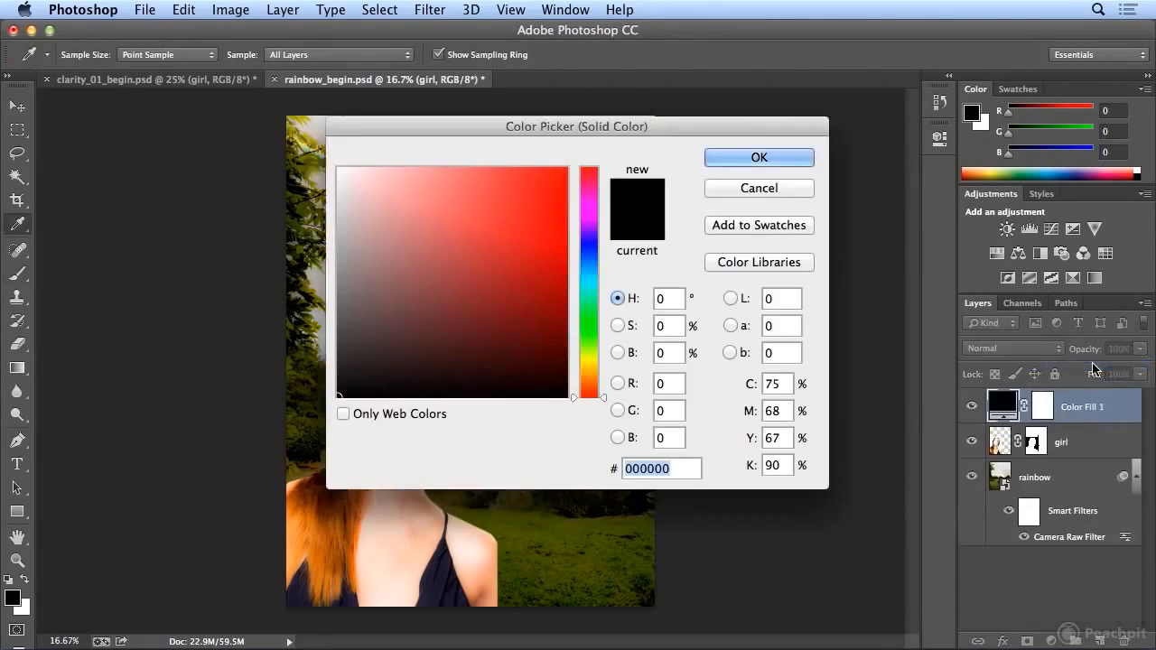
{"action": "left_click", "coordinate": [399, 207]}
{"action": "left_click_drag", "start_coordinate": [399, 207], "coordinate": [337, 167]}
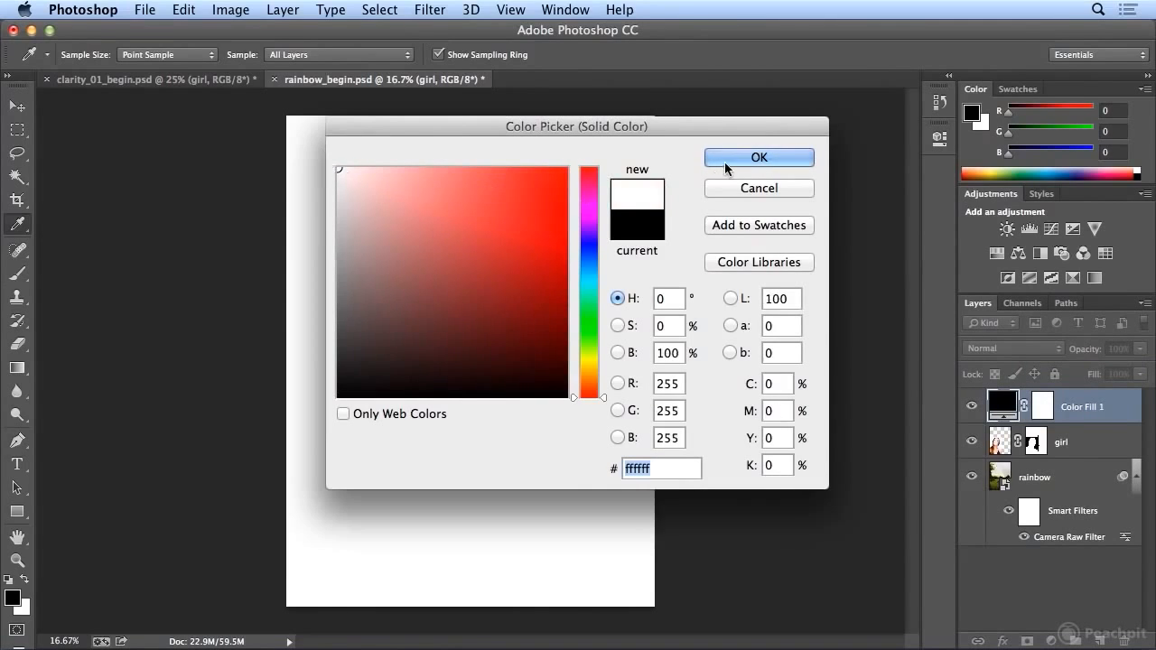
{"action": "left_click", "coordinate": [758, 157]}
{"action": "key", "text": "b"}
Rename the fill layer white and lower its opacity to 36%.
{"action": "double_click", "coordinate": [1070, 407]}
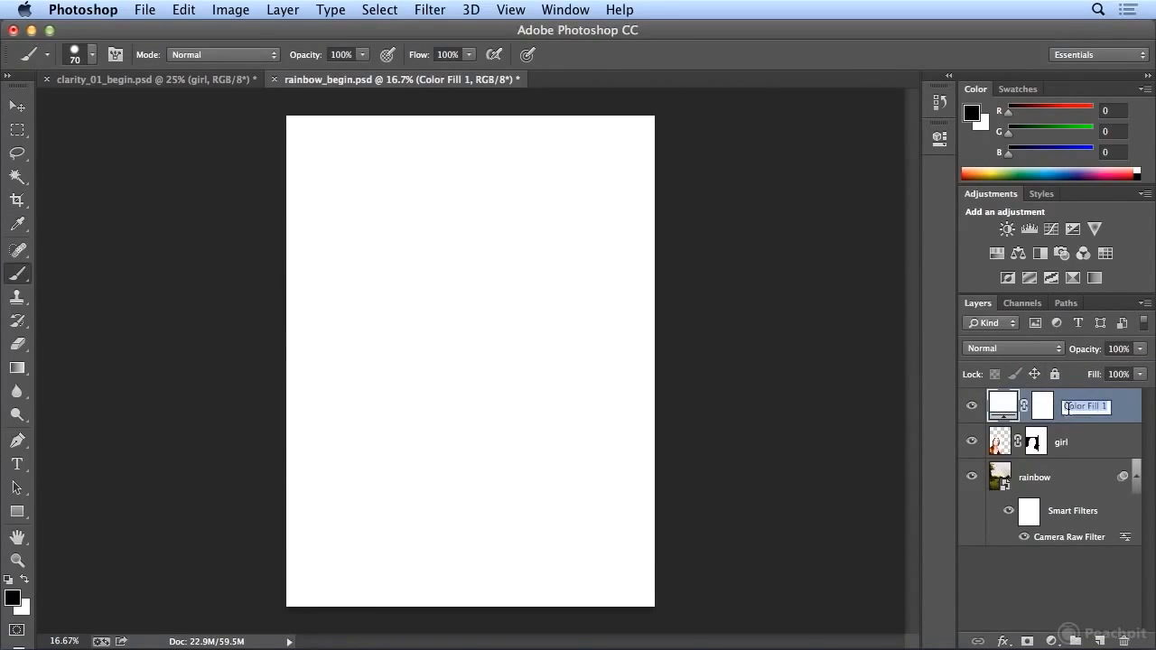
{"action": "type", "text": "white"}
{"action": "key", "text": "Return"}
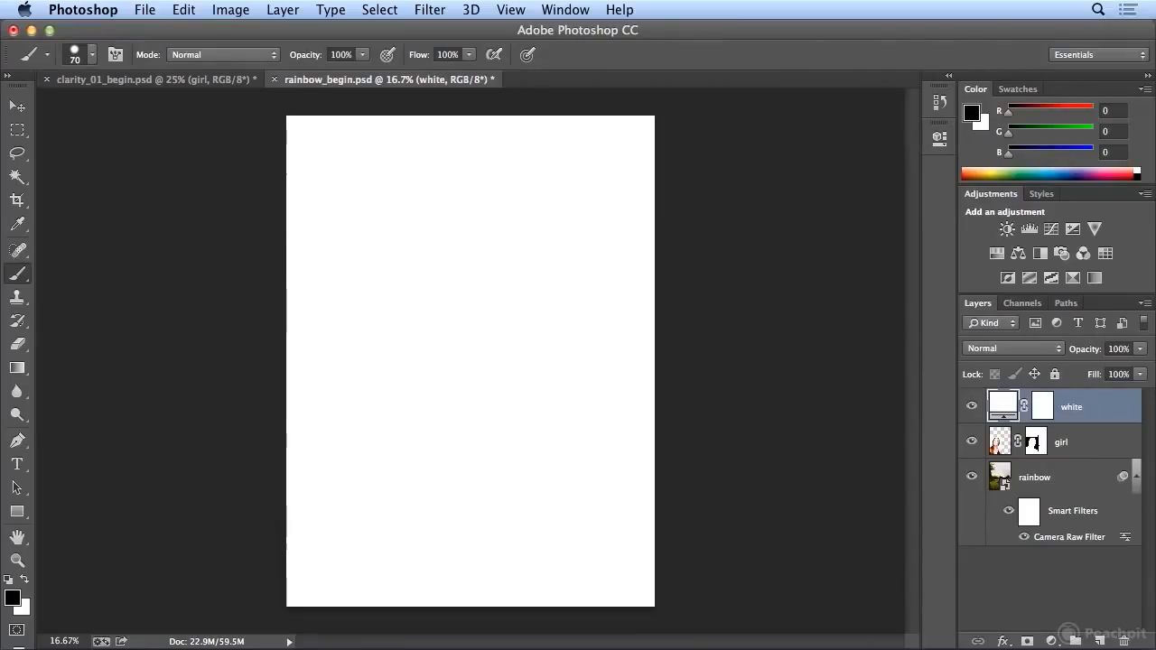
{"action": "left_click", "coordinate": [1140, 348]}
{"action": "left_click_drag", "start_coordinate": [1143, 366], "coordinate": [1097, 380]}
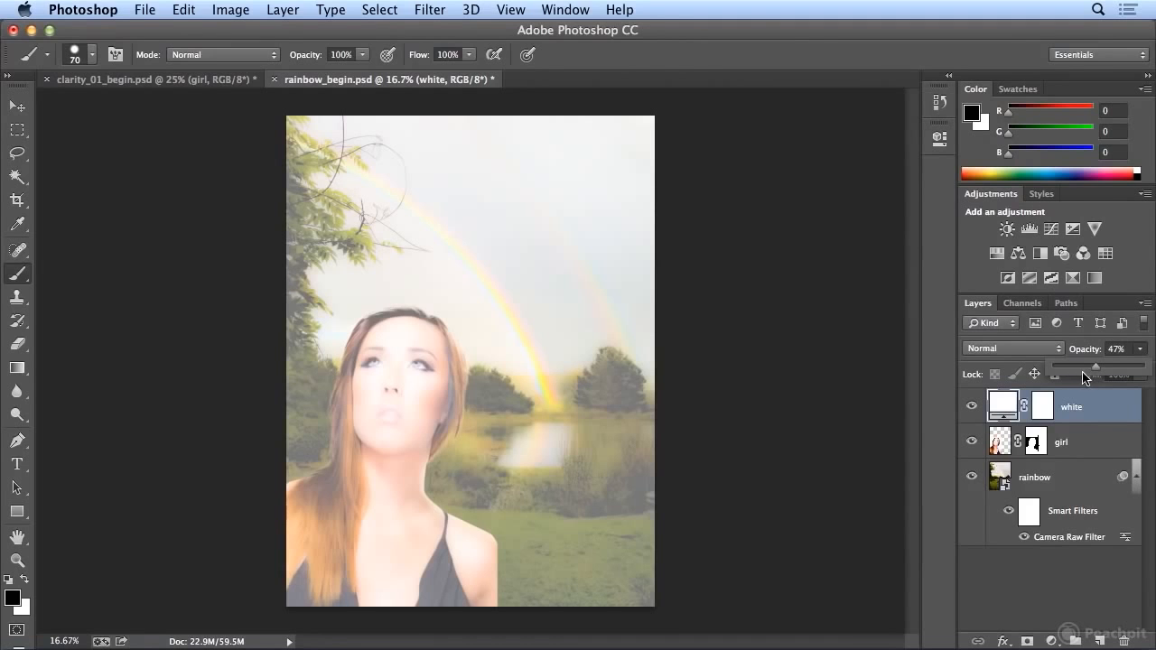
{"action": "mouse_move", "coordinate": [1090, 373]}
{"action": "left_mouse_down"}
{"action": "mouse_move", "coordinate": [1058, 377]}
{"action": "mouse_move", "coordinate": [1087, 375]}
{"action": "left_mouse_up"}
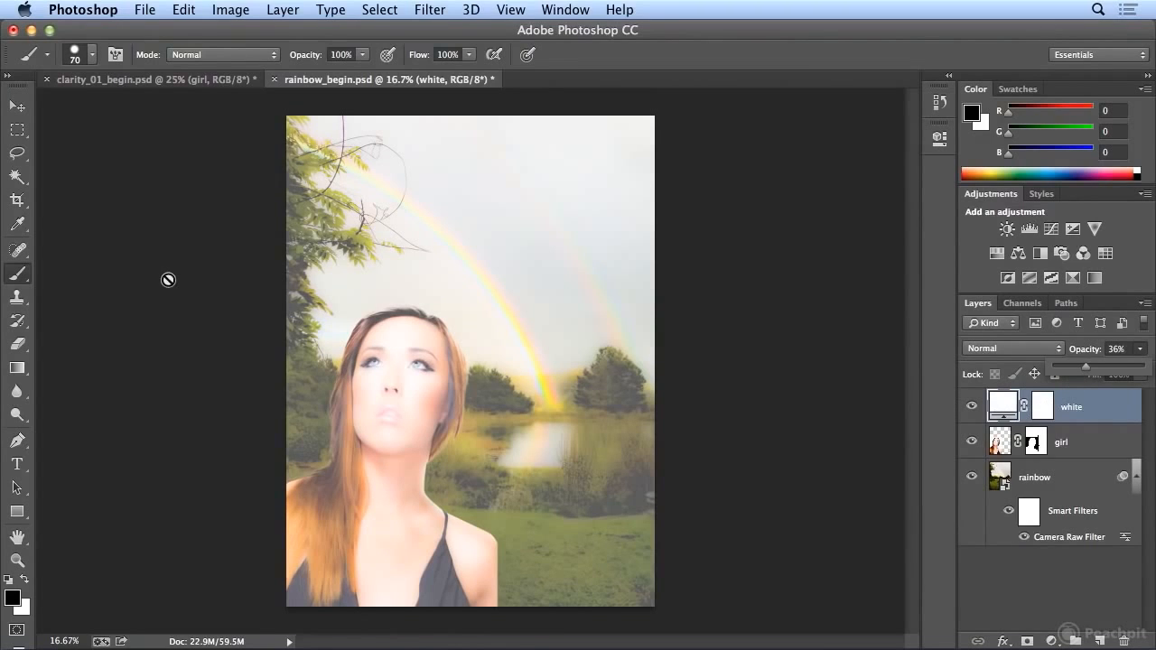
Erase the middle of the white layer's mask to black with a 900 px Eraser at 0% hardness, keeping the haze around the image edges.
{"action": "left_click", "coordinate": [17, 343]}
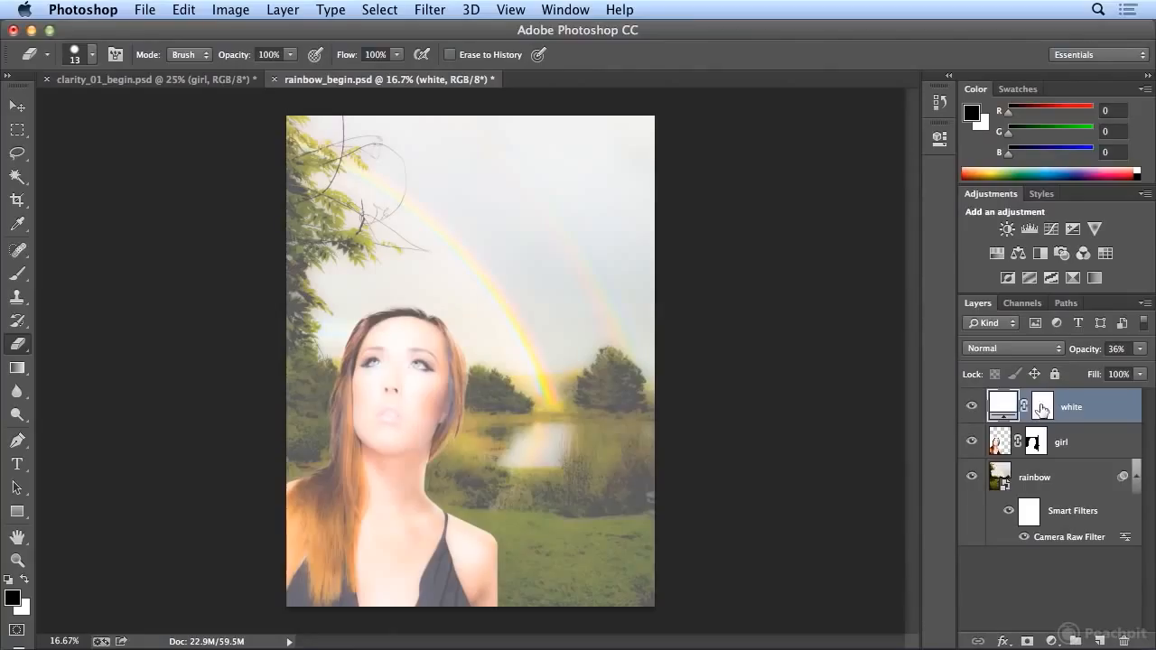
{"action": "left_click", "coordinate": [1043, 407]}
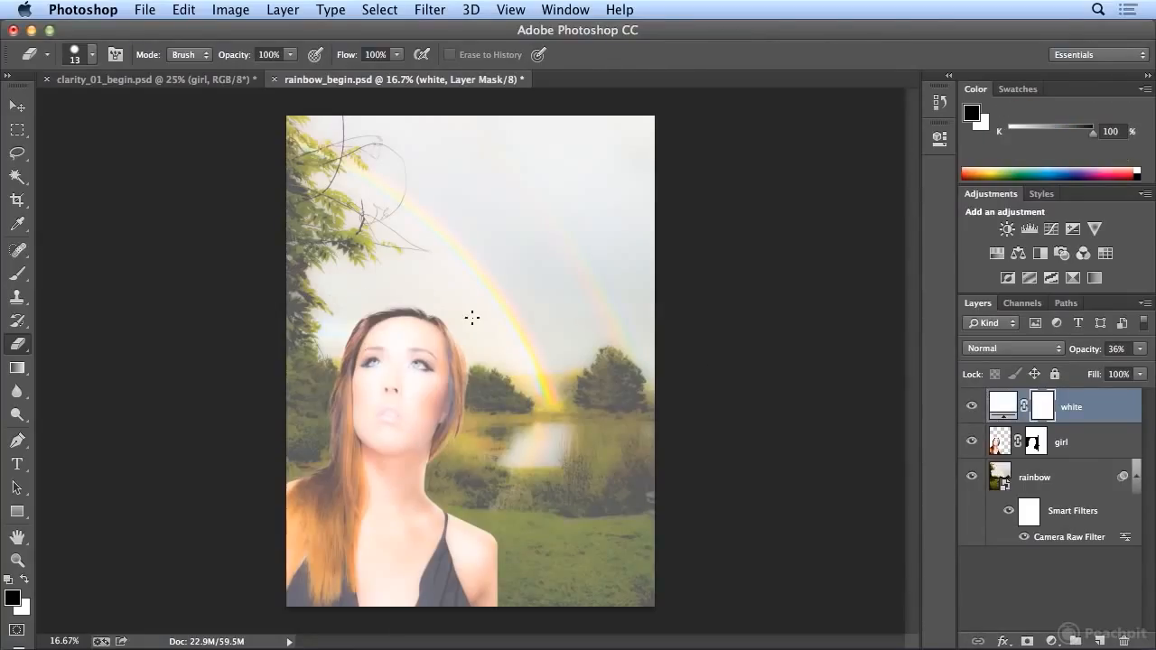
{"action": "key", "text": "bracketright"}
{"action": "key", "text": "bracketright"}
{"action": "key", "text": "bracketright"}
{"action": "left_click", "coordinate": [92, 56]}
{"action": "left_click_drag", "start_coordinate": [153, 110], "coordinate": [193, 110]}
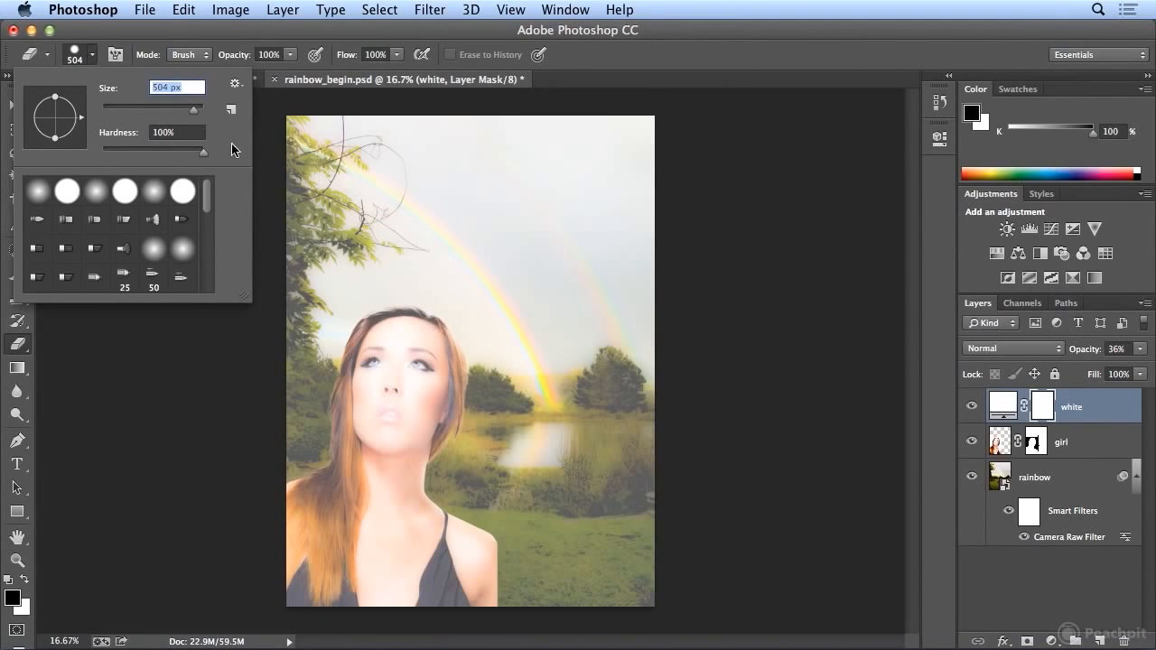
{"action": "type", "text": "900"}
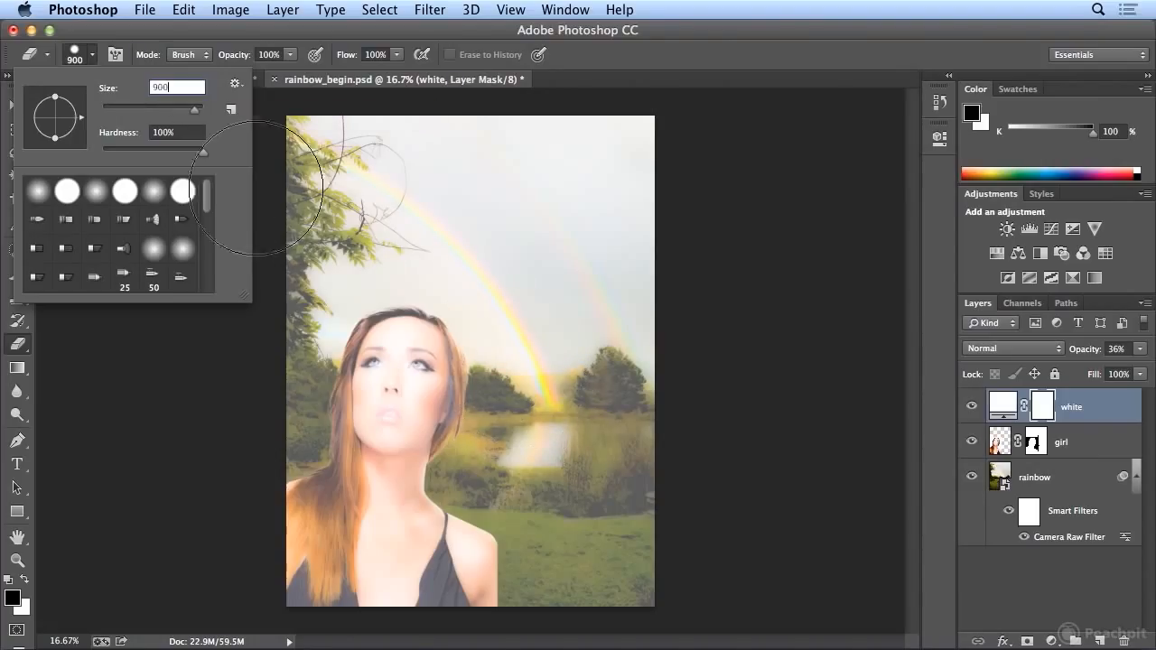
{"action": "left_click_drag", "start_coordinate": [189, 149], "coordinate": [61, 145]}
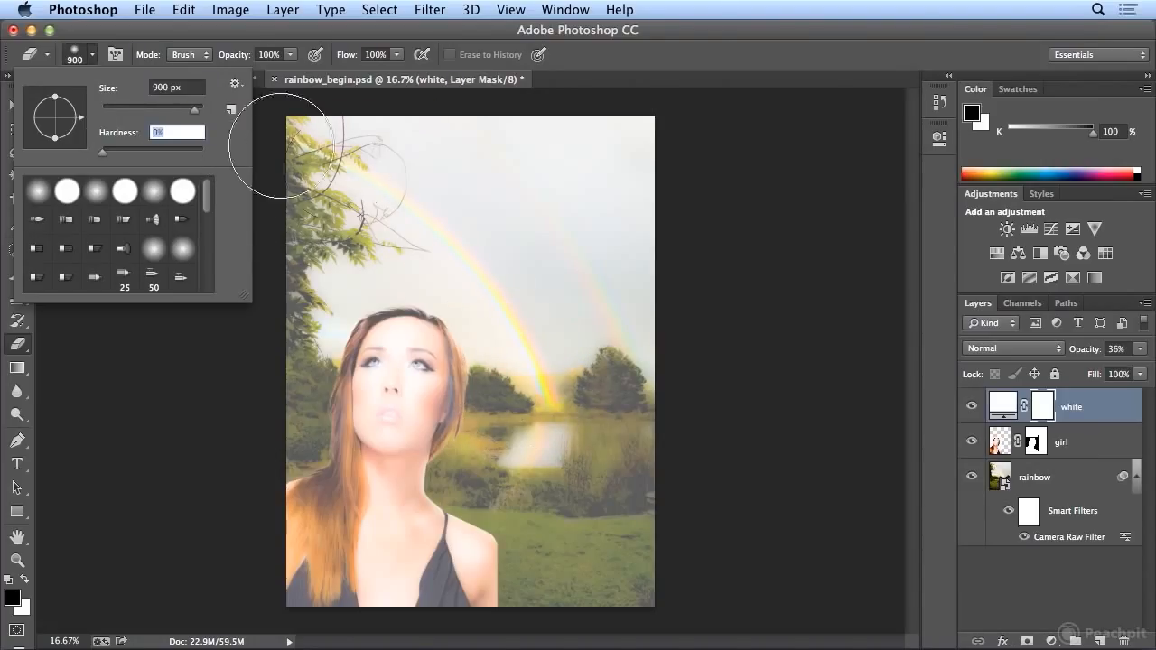
{"action": "left_click", "coordinate": [716, 76]}
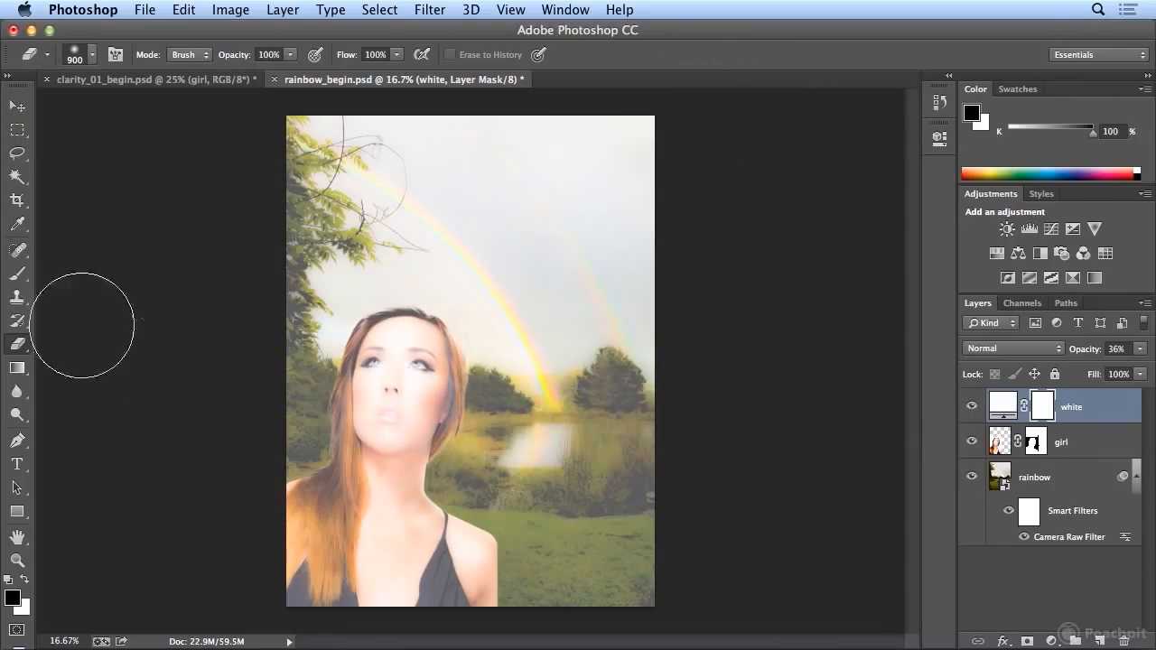
{"action": "left_click", "coordinate": [26, 580]}
{"action": "mouse_move", "coordinate": [483, 283]}
{"action": "left_mouse_down"}
{"action": "mouse_move", "coordinate": [399, 381]}
{"action": "mouse_move", "coordinate": [465, 430]}
{"action": "mouse_move", "coordinate": [555, 337]}
{"action": "mouse_move", "coordinate": [419, 267]}
{"action": "mouse_move", "coordinate": [390, 412]}
{"action": "mouse_move", "coordinate": [469, 468]}
{"action": "mouse_move", "coordinate": [571, 404]}
{"action": "mouse_move", "coordinate": [503, 270]}
{"action": "mouse_move", "coordinate": [417, 275]}
{"action": "mouse_move", "coordinate": [406, 387]}
{"action": "mouse_move", "coordinate": [529, 411]}
{"action": "mouse_move", "coordinate": [555, 289]}
{"action": "mouse_move", "coordinate": [513, 250]}
{"action": "mouse_move", "coordinate": [427, 257]}
{"action": "mouse_move", "coordinate": [395, 439]}
{"action": "mouse_move", "coordinate": [426, 478]}
{"action": "mouse_move", "coordinate": [482, 497]}
{"action": "mouse_move", "coordinate": [543, 437]}
{"action": "mouse_move", "coordinate": [525, 359]}
{"action": "mouse_move", "coordinate": [543, 453]}
{"action": "mouse_move", "coordinate": [481, 485]}
{"action": "mouse_move", "coordinate": [573, 370]}
{"action": "mouse_move", "coordinate": [550, 290]}
{"action": "mouse_move", "coordinate": [476, 230]}
{"action": "mouse_move", "coordinate": [399, 256]}
{"action": "mouse_move", "coordinate": [520, 393]}
{"action": "mouse_move", "coordinate": [539, 266]}
{"action": "mouse_move", "coordinate": [497, 245]}
{"action": "mouse_move", "coordinate": [565, 355]}
{"action": "mouse_move", "coordinate": [485, 446]}
{"action": "mouse_move", "coordinate": [496, 452]}
{"action": "mouse_move", "coordinate": [562, 319]}
{"action": "mouse_move", "coordinate": [456, 227]}
{"action": "mouse_move", "coordinate": [503, 229]}
{"action": "mouse_move", "coordinate": [557, 294]}
{"action": "mouse_move", "coordinate": [548, 441]}
{"action": "mouse_move", "coordinate": [531, 461]}
{"action": "mouse_move", "coordinate": [567, 379]}
{"action": "mouse_move", "coordinate": [536, 323]}
{"action": "mouse_move", "coordinate": [502, 360]}
{"action": "mouse_move", "coordinate": [623, 383]}
{"action": "mouse_move", "coordinate": [560, 418]}
{"action": "mouse_move", "coordinate": [552, 460]}
{"action": "left_mouse_up"}
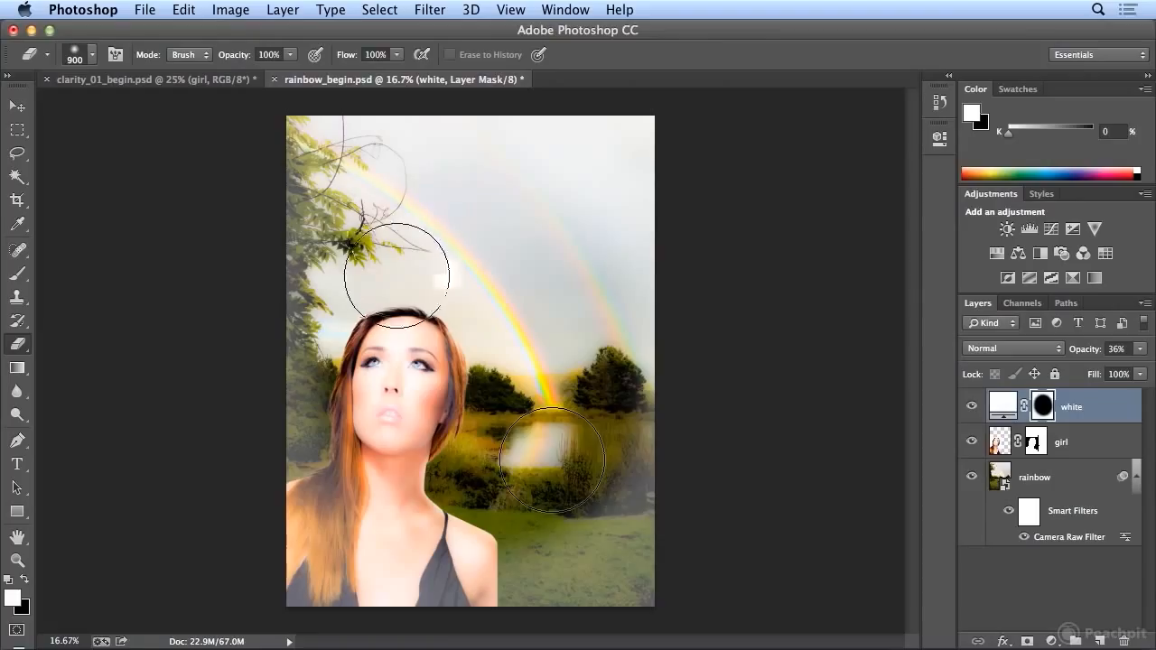